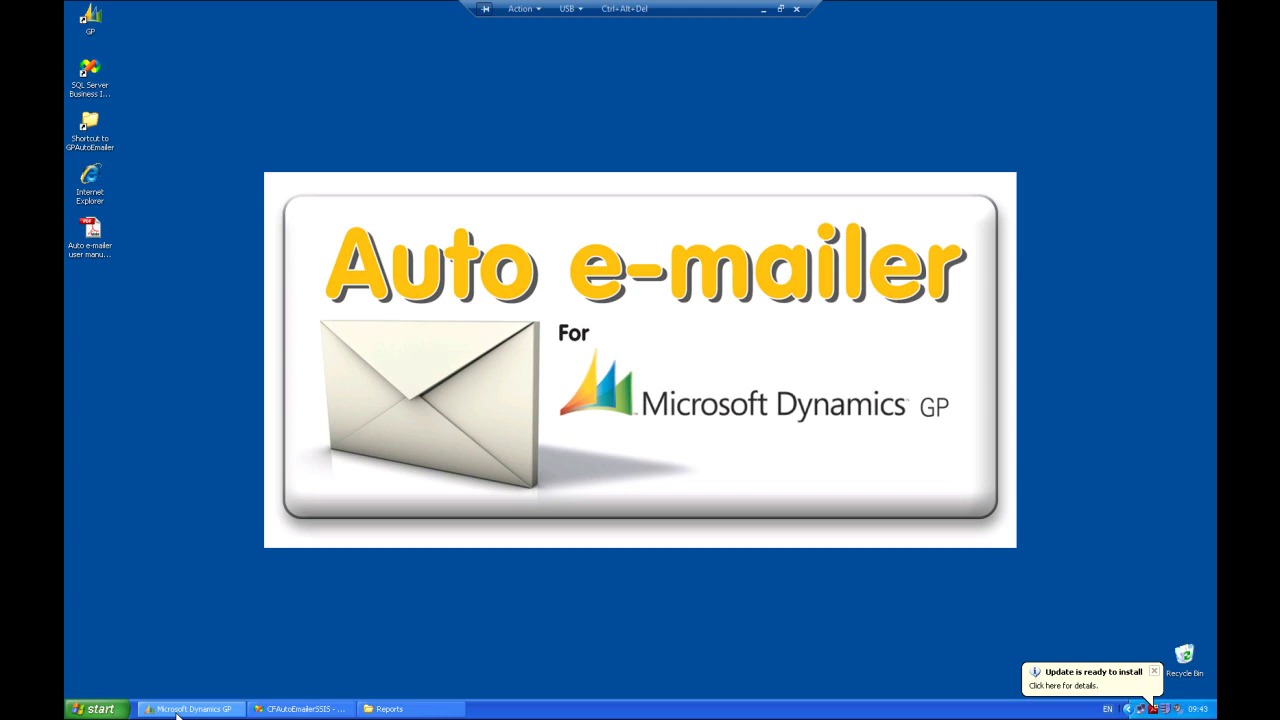
Step: Open Debtor Maintenance in Dynamics GP and load the first debtor record
{"action": "left_click", "coordinate": [176, 712]}
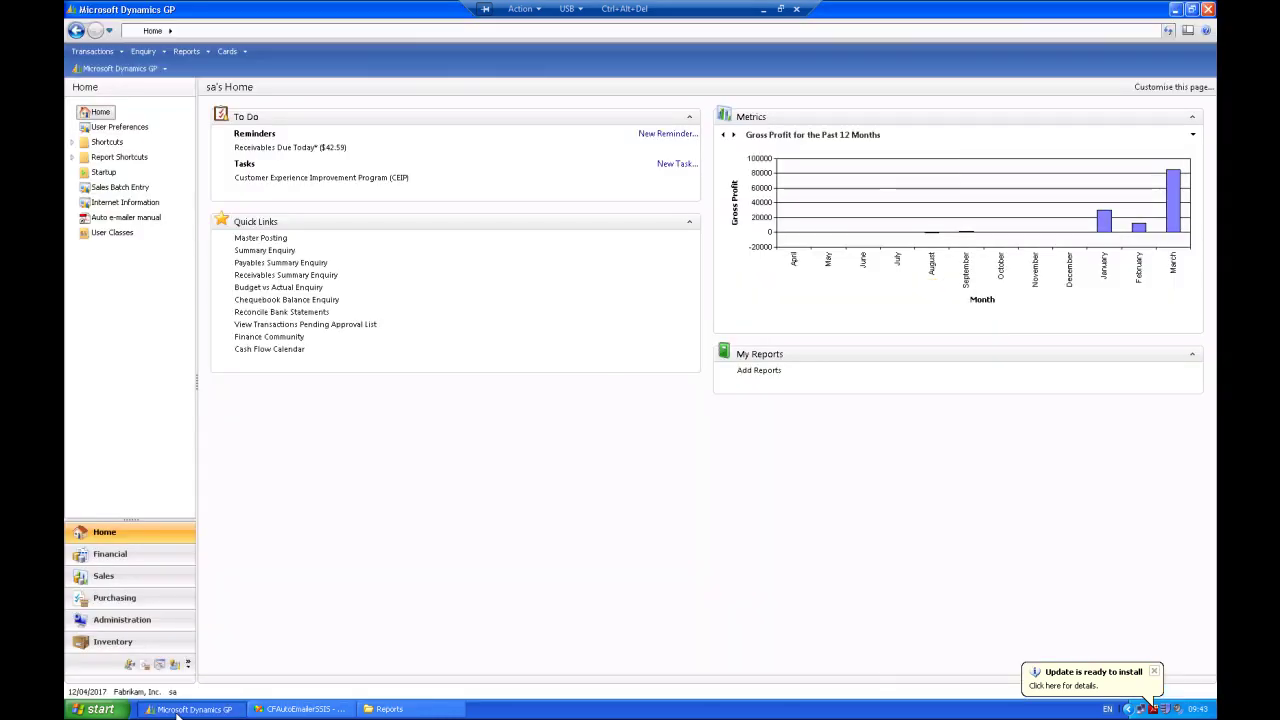
{"action": "left_click", "coordinate": [222, 53]}
{"action": "mouse_move", "coordinate": [265, 113]}
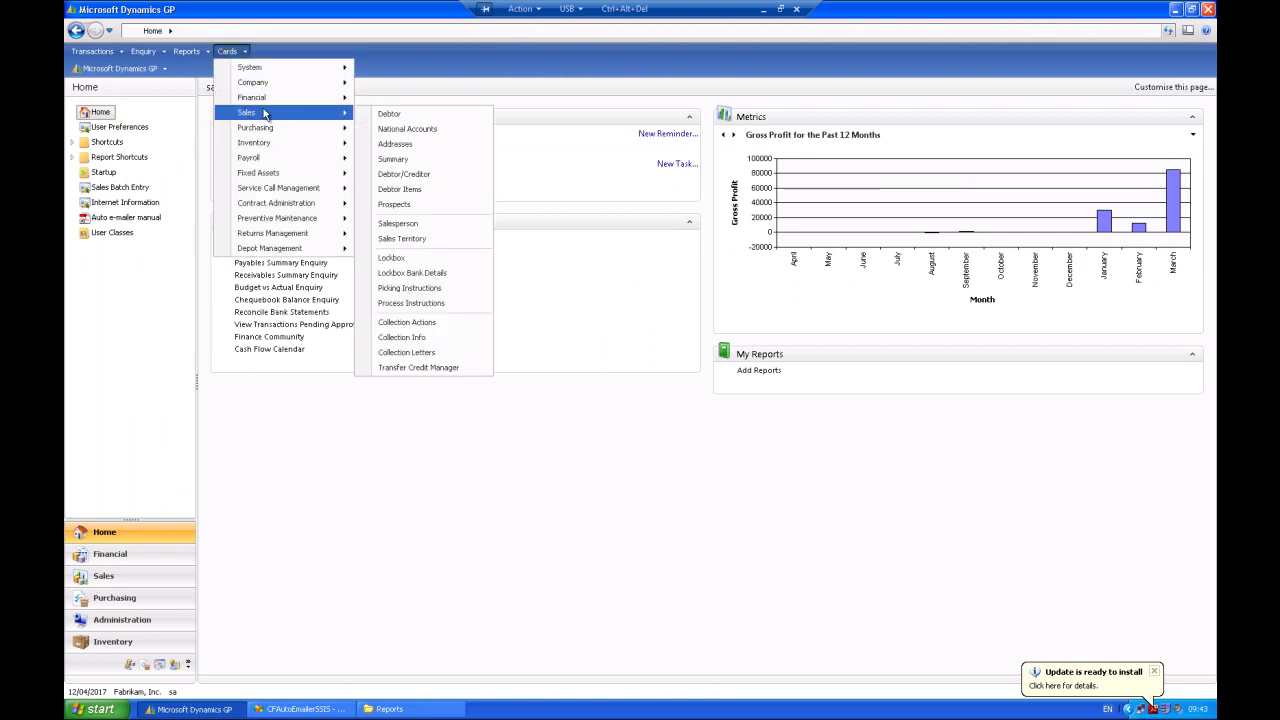
{"action": "left_click", "coordinate": [394, 114]}
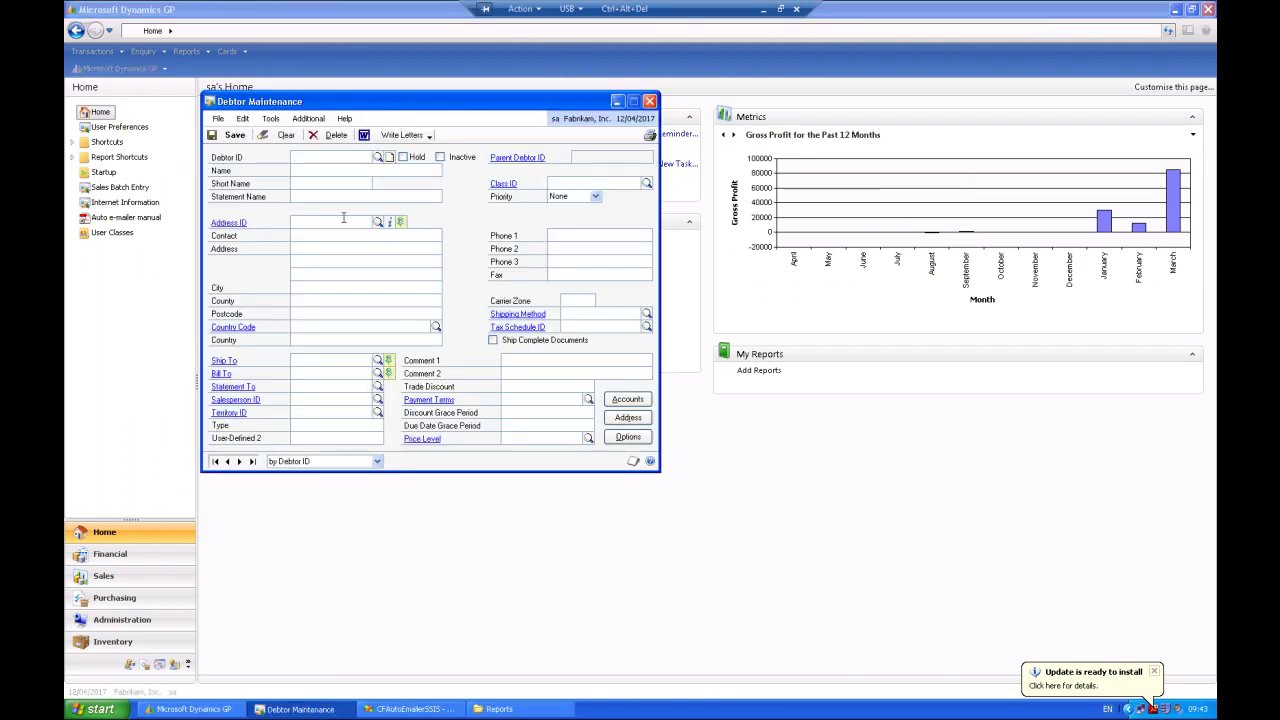
{"action": "left_click", "coordinate": [240, 461]}
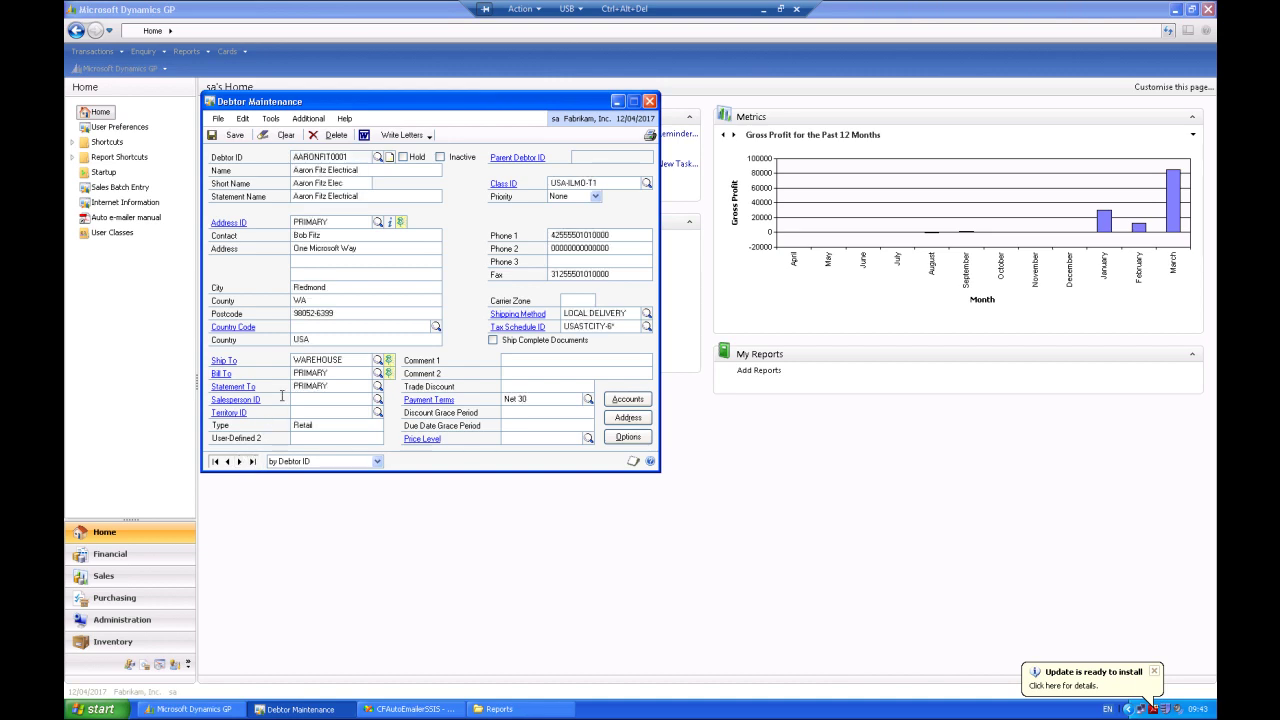
Step: Review the debtor's E-INVOICE internet address and full letter template, then close it
{"action": "left_click", "coordinate": [389, 222]}
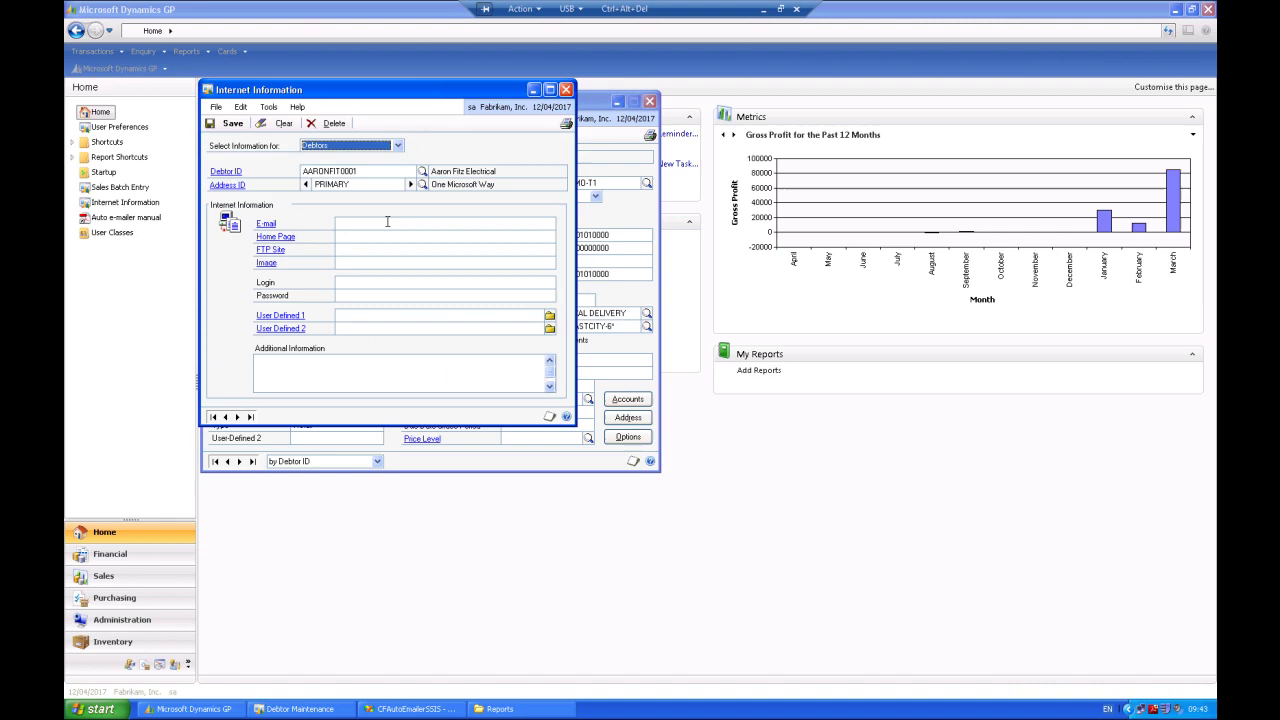
{"action": "left_click_drag", "start_coordinate": [380, 95], "coordinate": [866, 110]}
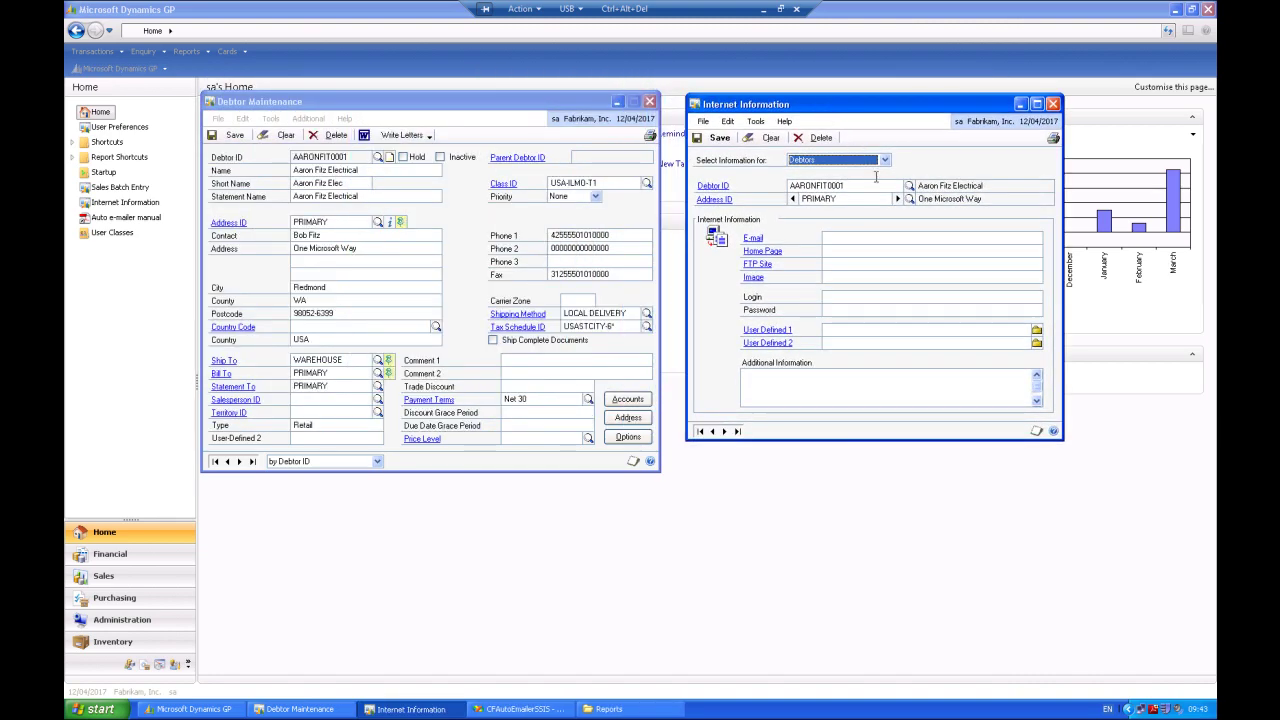
{"action": "left_click", "coordinate": [794, 199]}
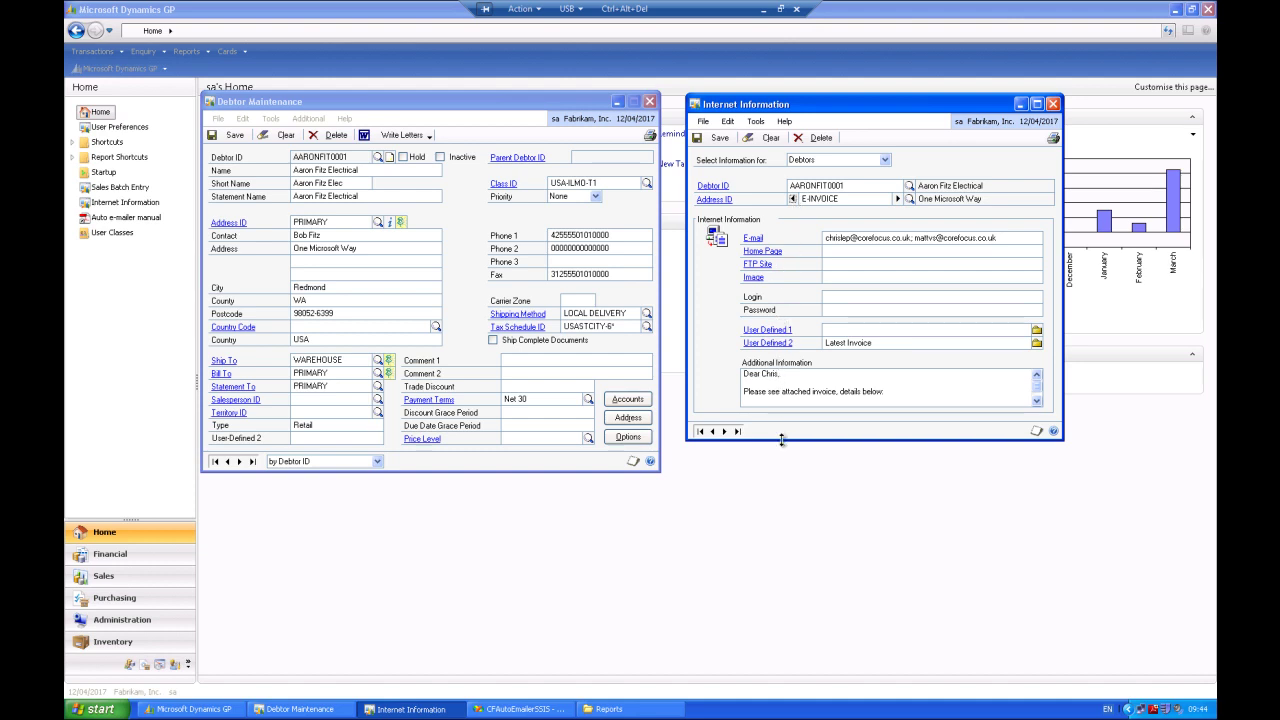
{"action": "left_click_drag", "start_coordinate": [782, 440], "coordinate": [783, 580]}
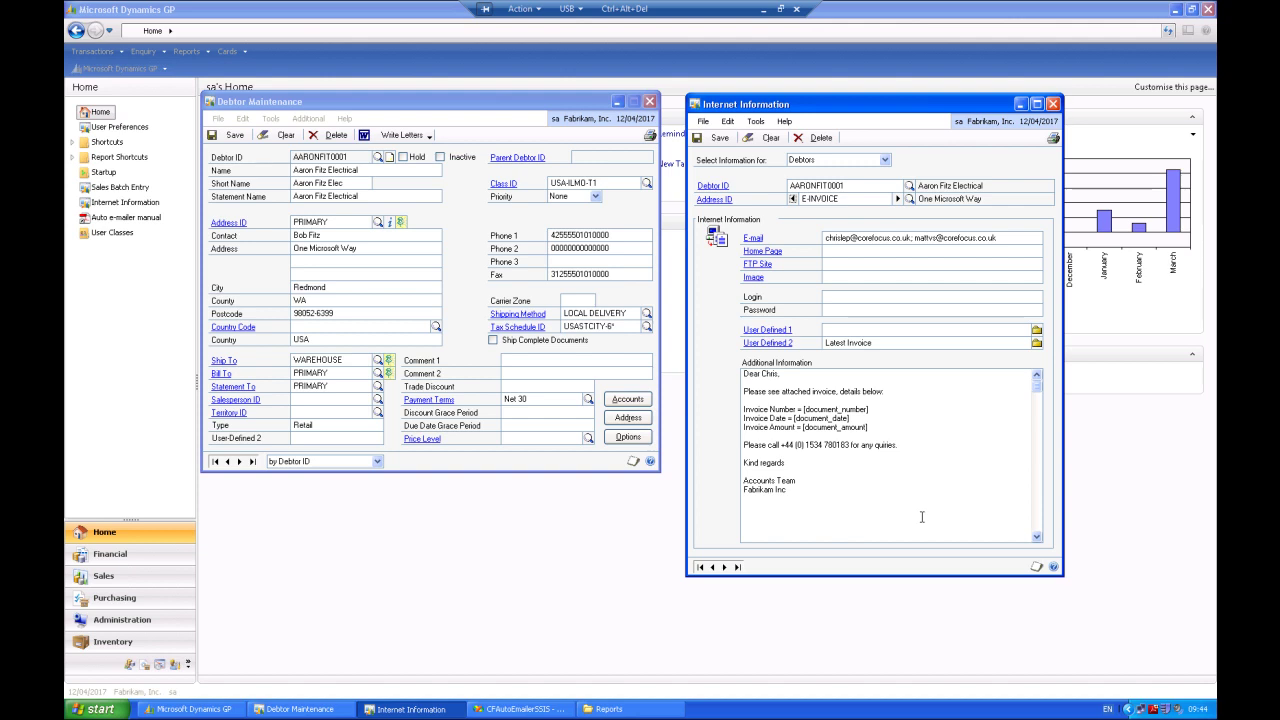
{"action": "left_click", "coordinate": [1053, 103]}
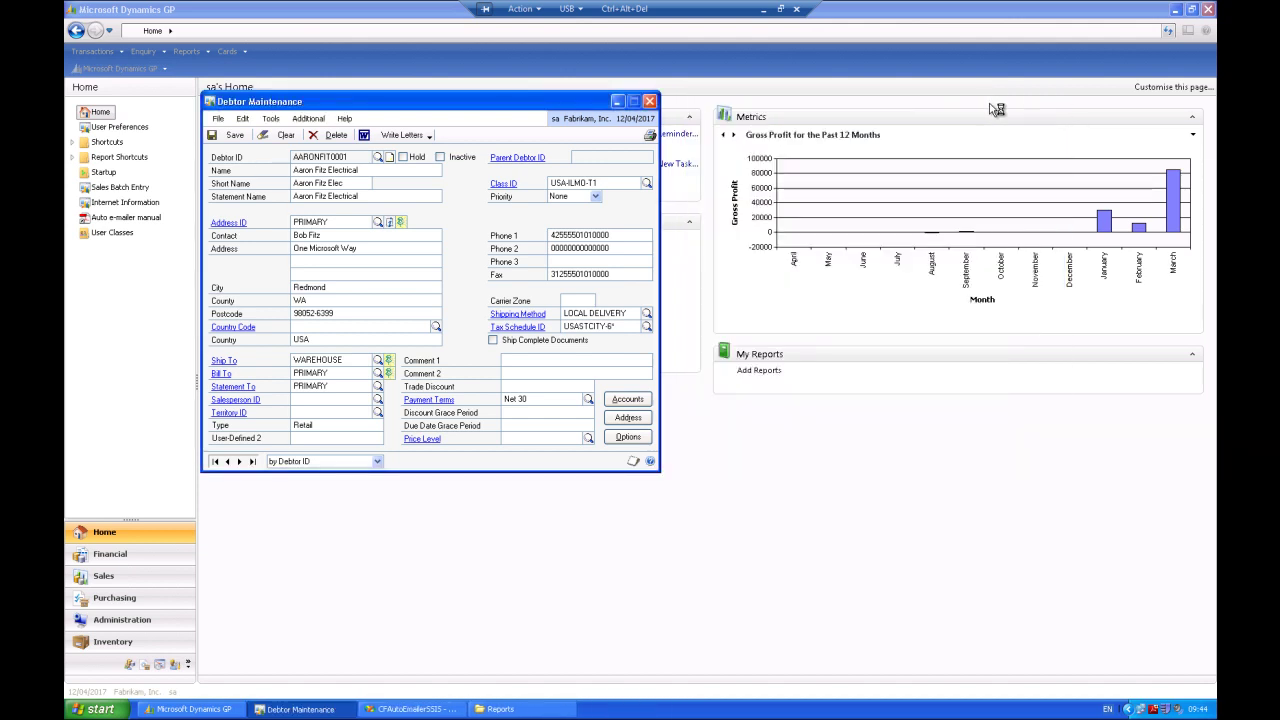
Step: Close the debtor card and review the company's E-INVOICE-C e-mail template in Internet Information
{"action": "left_click", "coordinate": [652, 103]}
{"action": "left_click", "coordinate": [150, 204]}
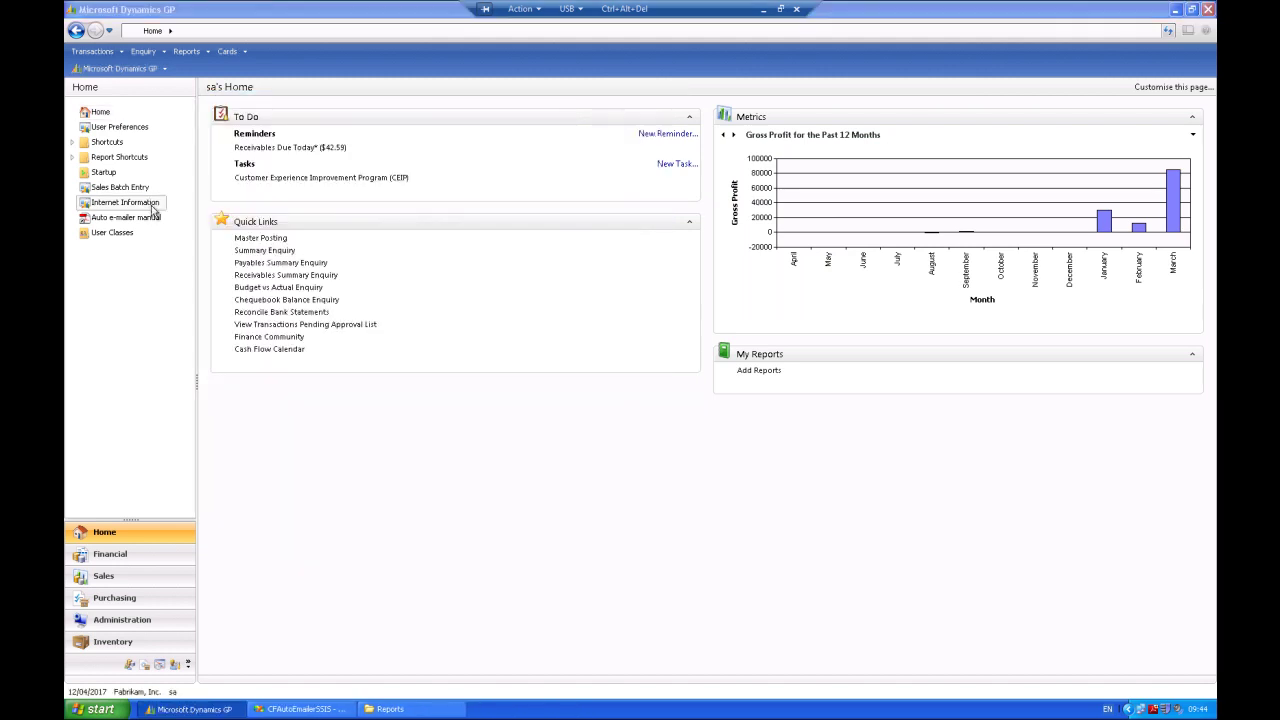
{"action": "left_click", "coordinate": [350, 147]}
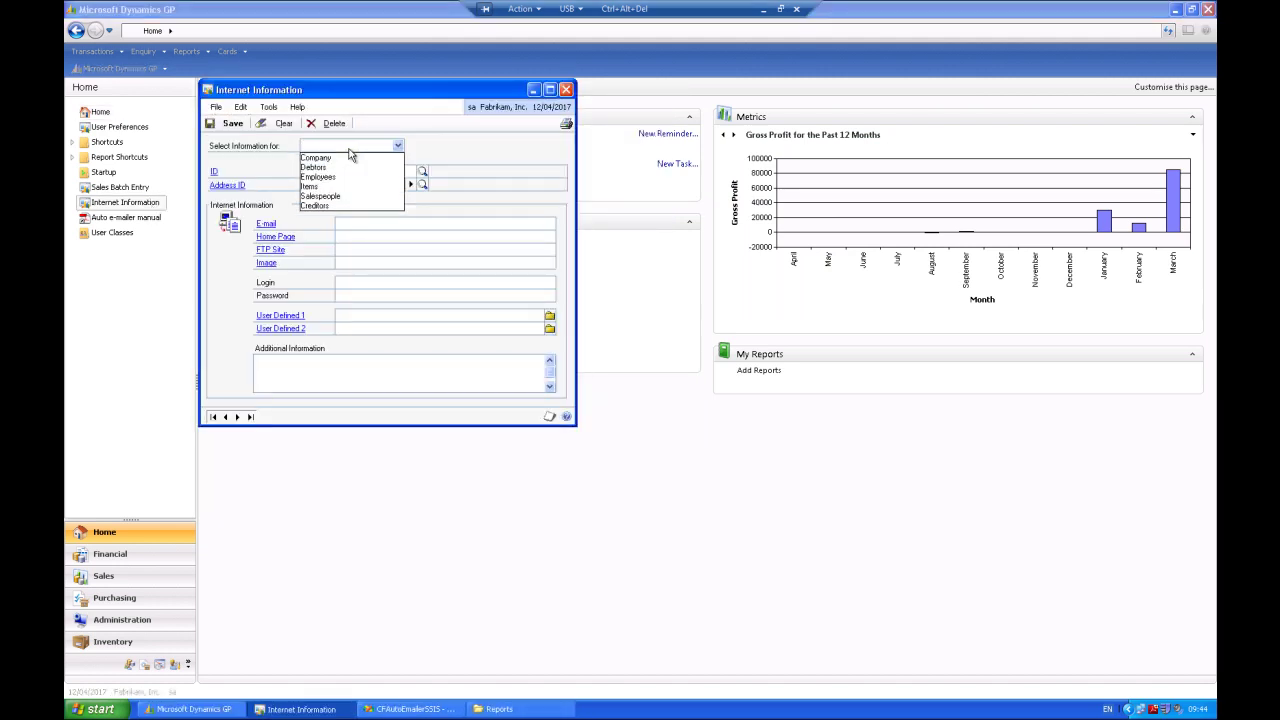
{"action": "left_click", "coordinate": [348, 159]}
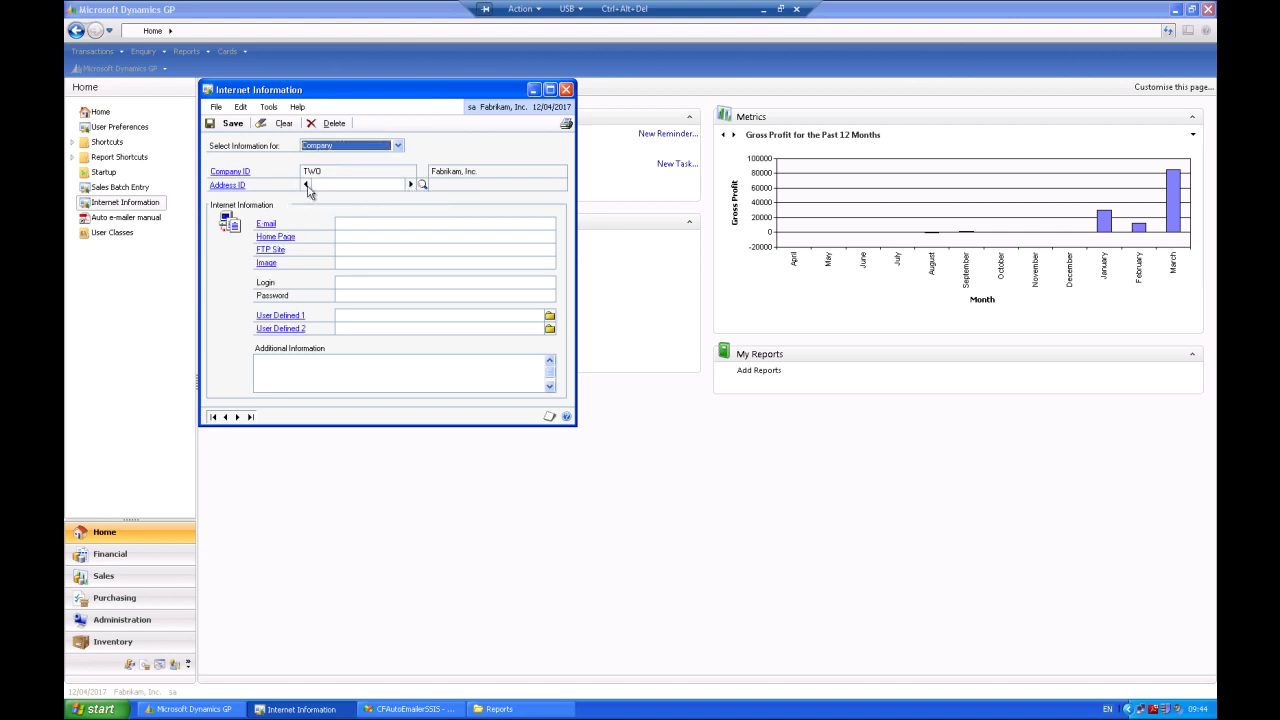
{"action": "left_click", "coordinate": [381, 188]}
{"action": "left_click", "coordinate": [410, 185]}
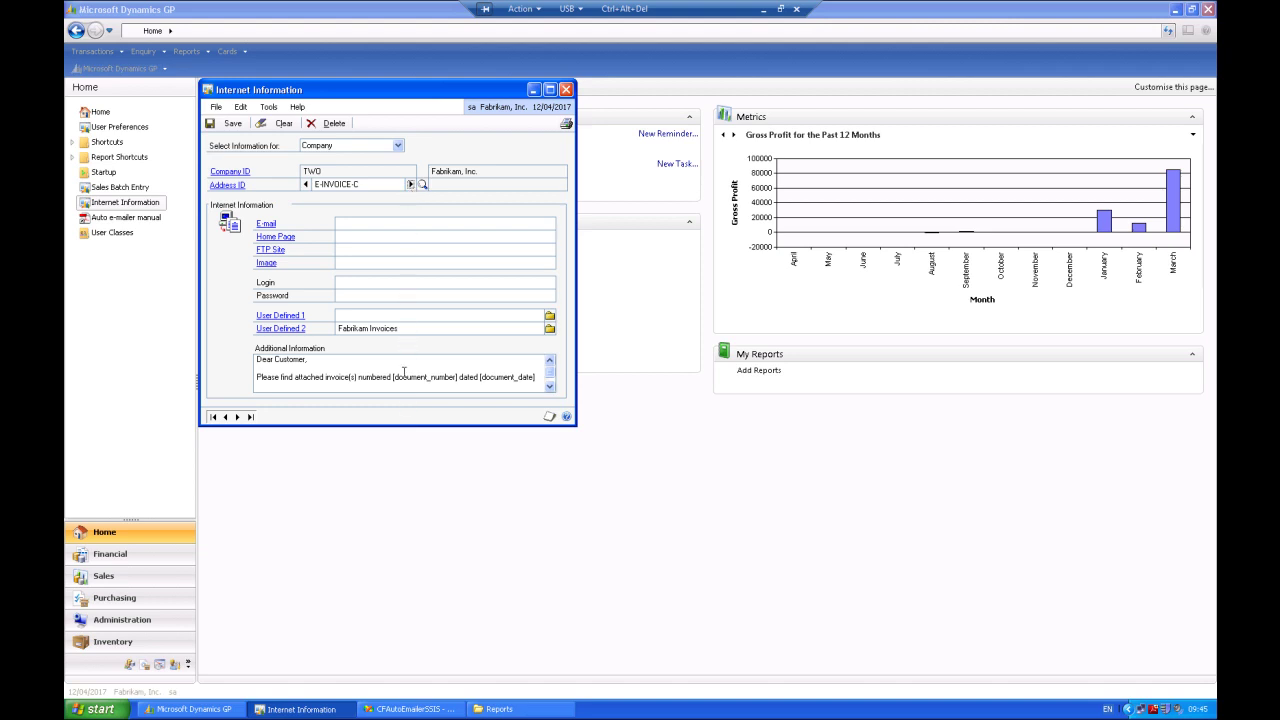
{"action": "left_click_drag", "start_coordinate": [411, 427], "coordinate": [415, 565]}
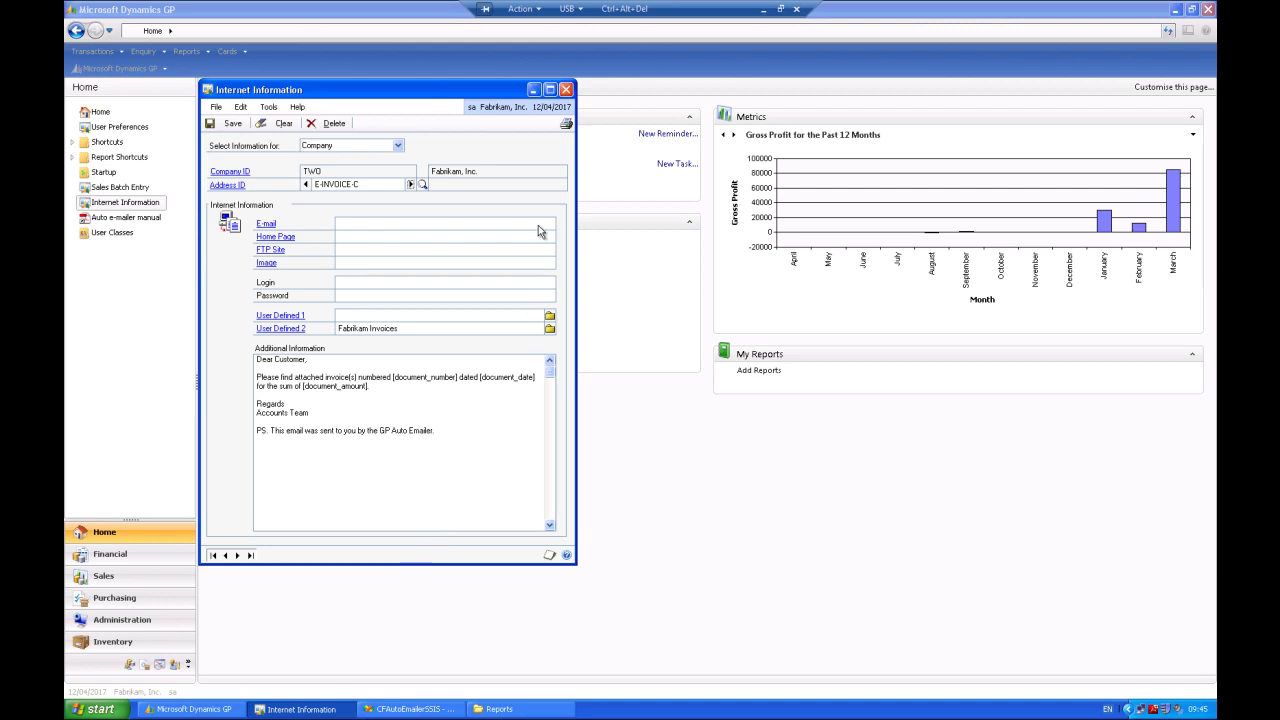
{"action": "left_click", "coordinate": [566, 90]}
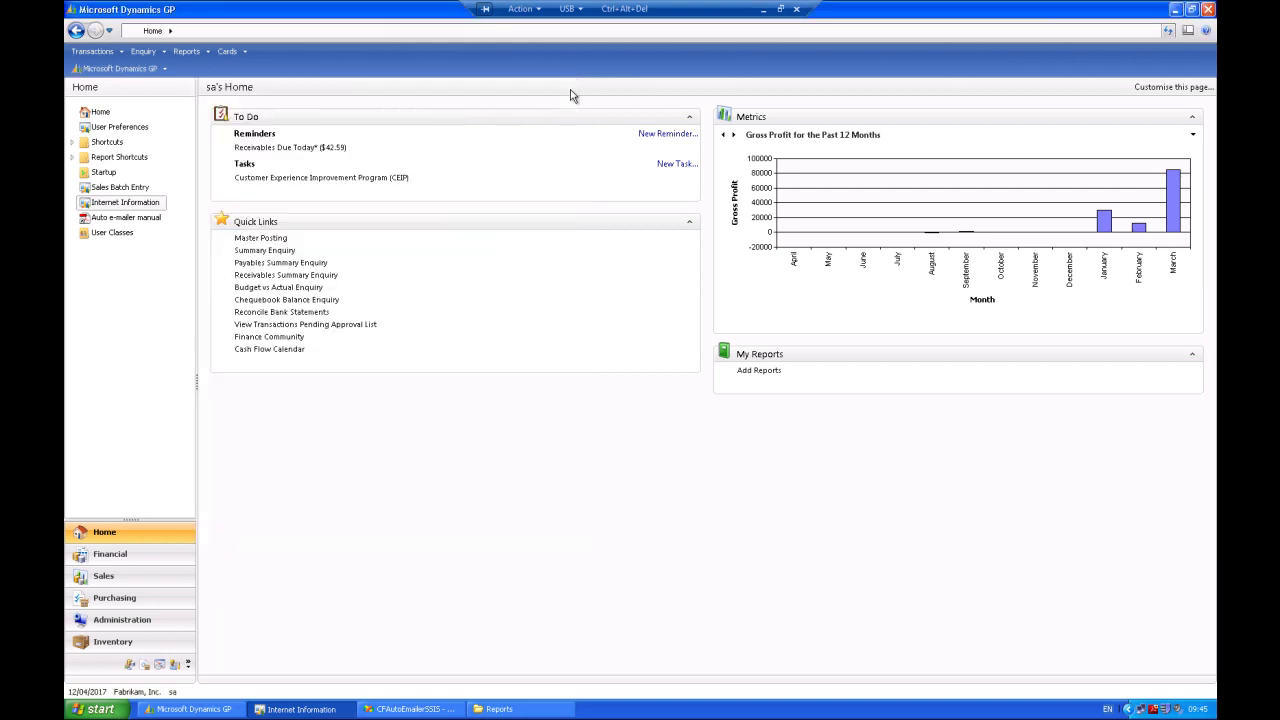
Step: Open Sales Batch Entry and load the E-MAIL batch
{"action": "left_click", "coordinate": [83, 54]}
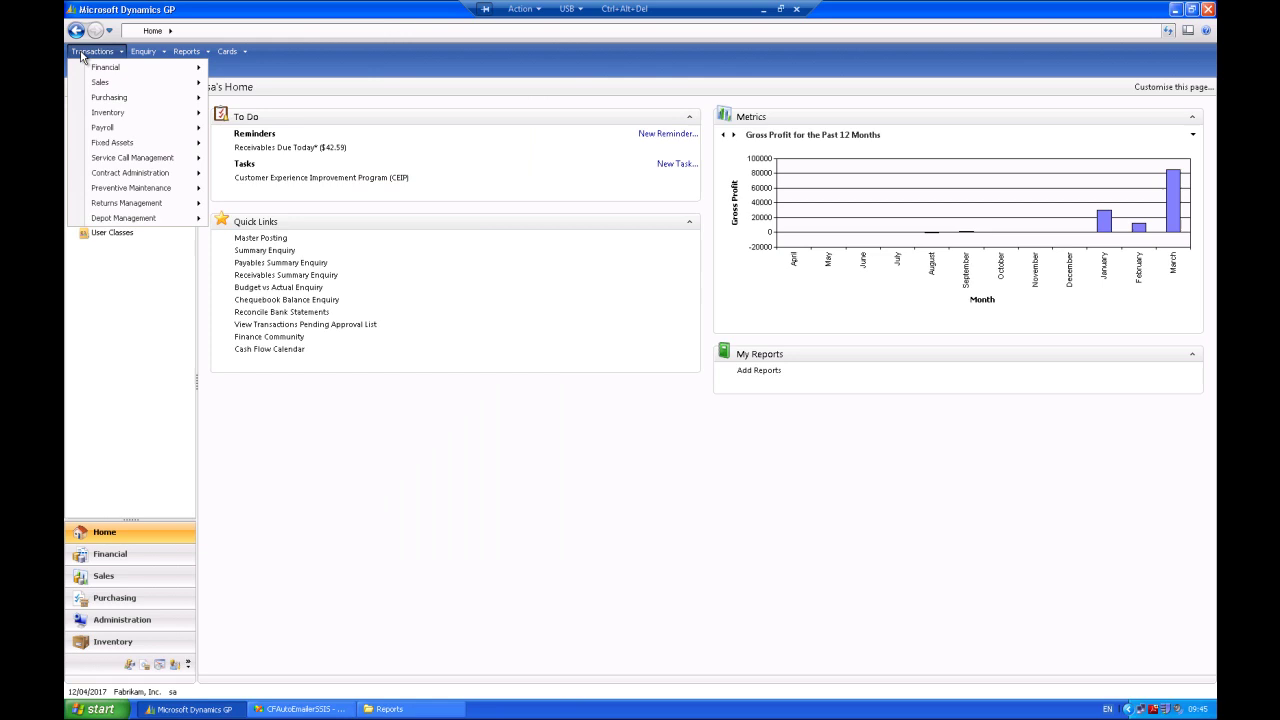
{"action": "mouse_move", "coordinate": [95, 86]}
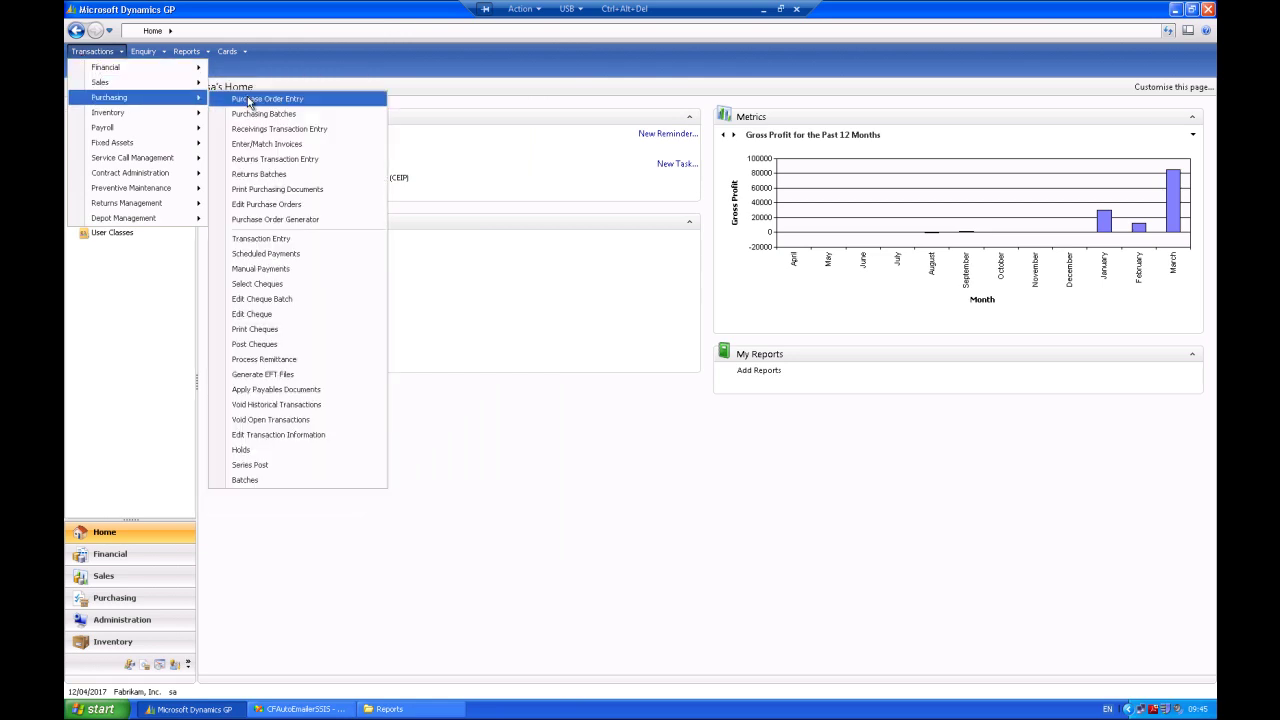
{"action": "left_click", "coordinate": [244, 102]}
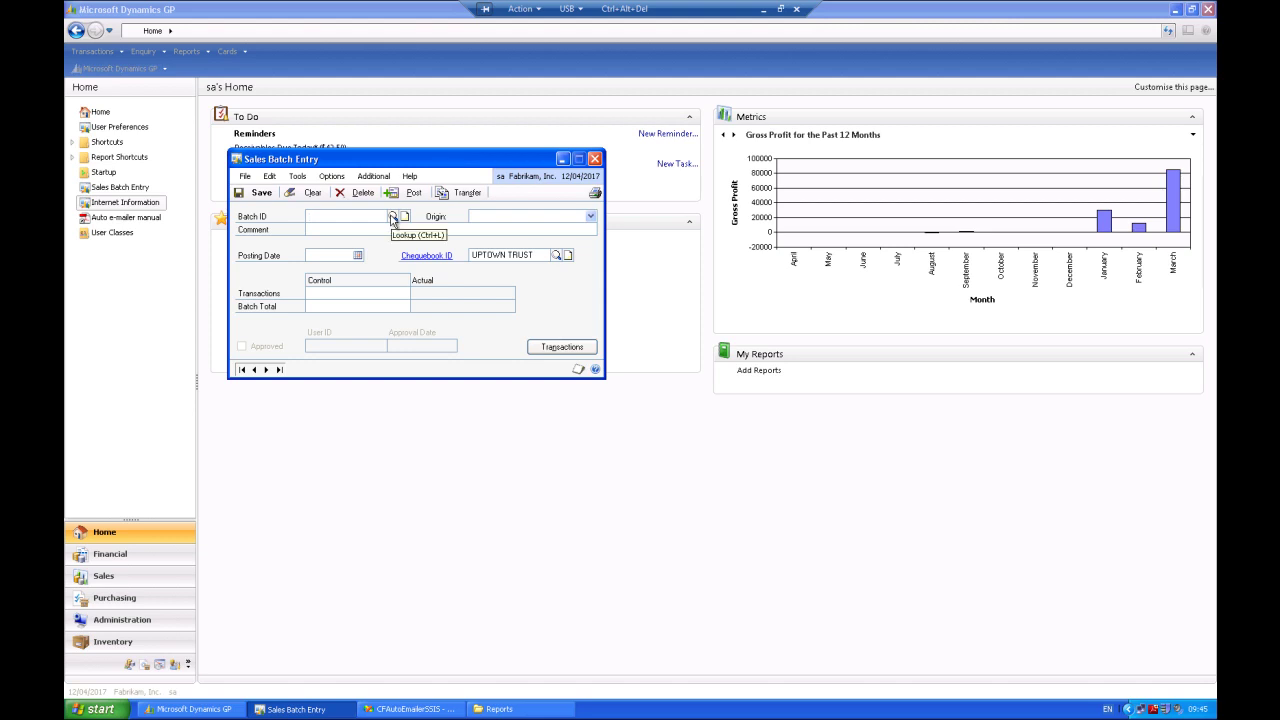
{"action": "left_click", "coordinate": [392, 218]}
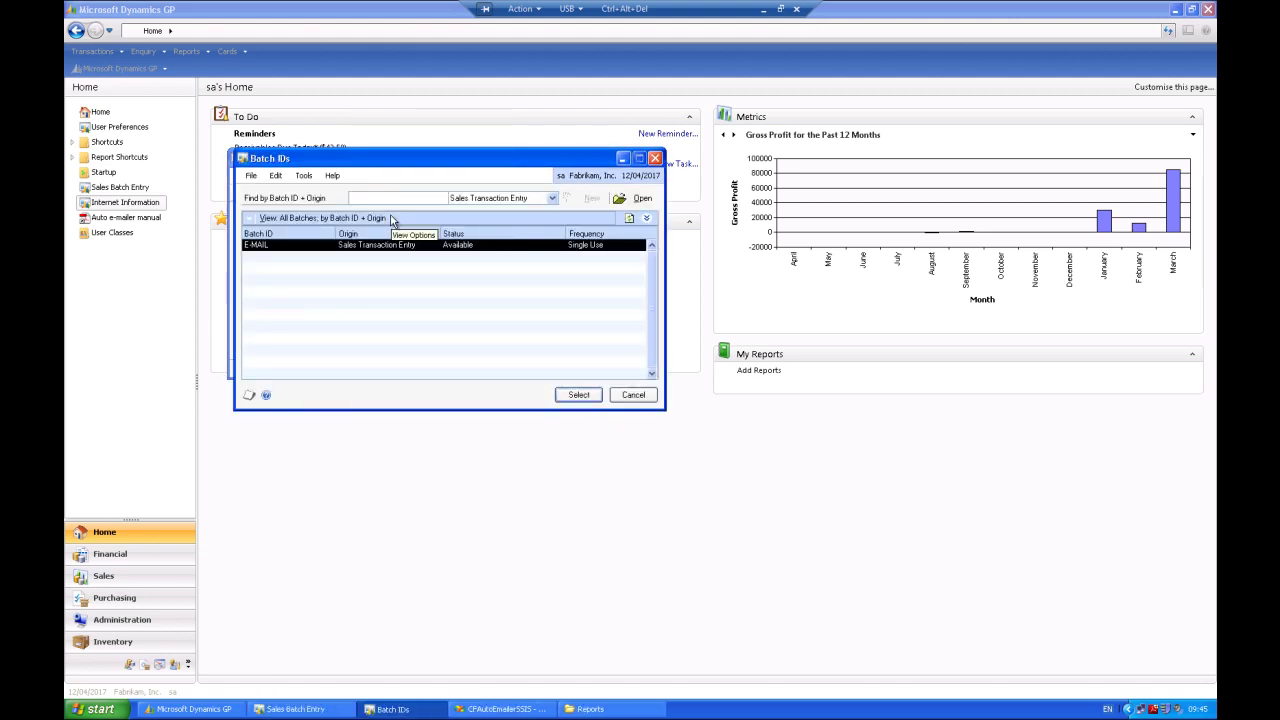
{"action": "left_click", "coordinate": [579, 395]}
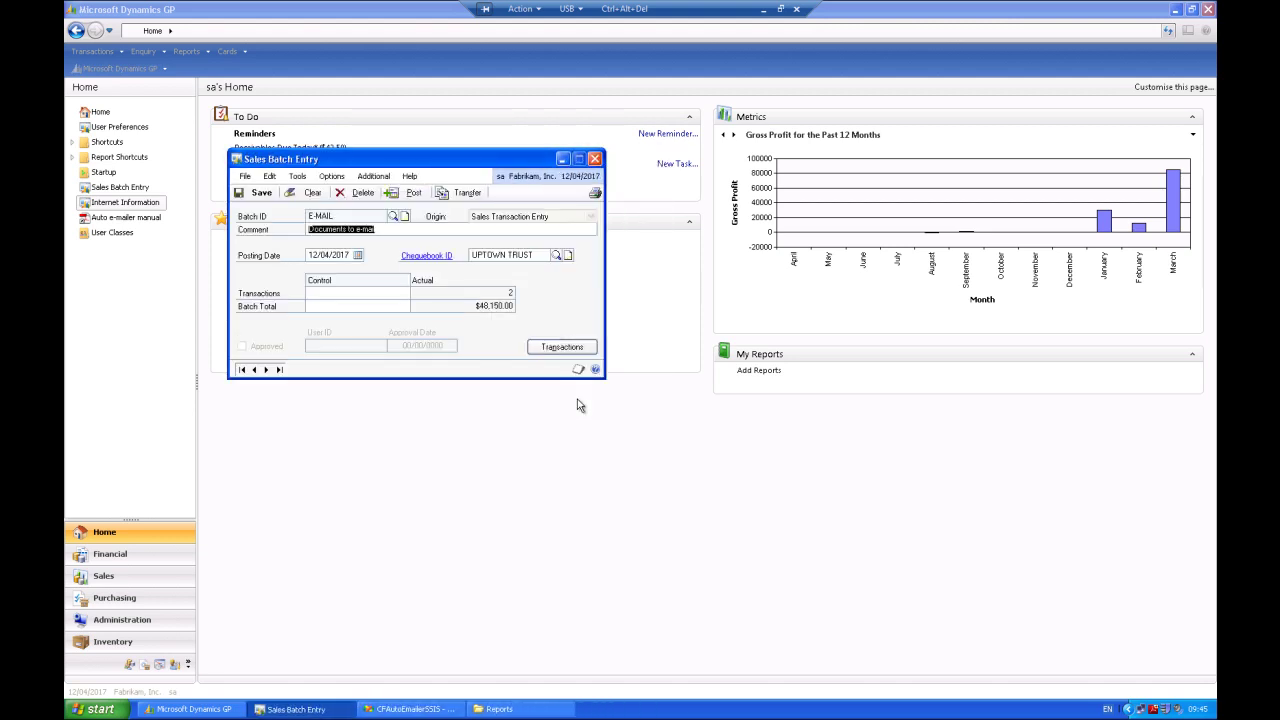
Step: Browse the batch's two invoices in Sales Transaction Entry, then close it
{"action": "left_click", "coordinate": [564, 347]}
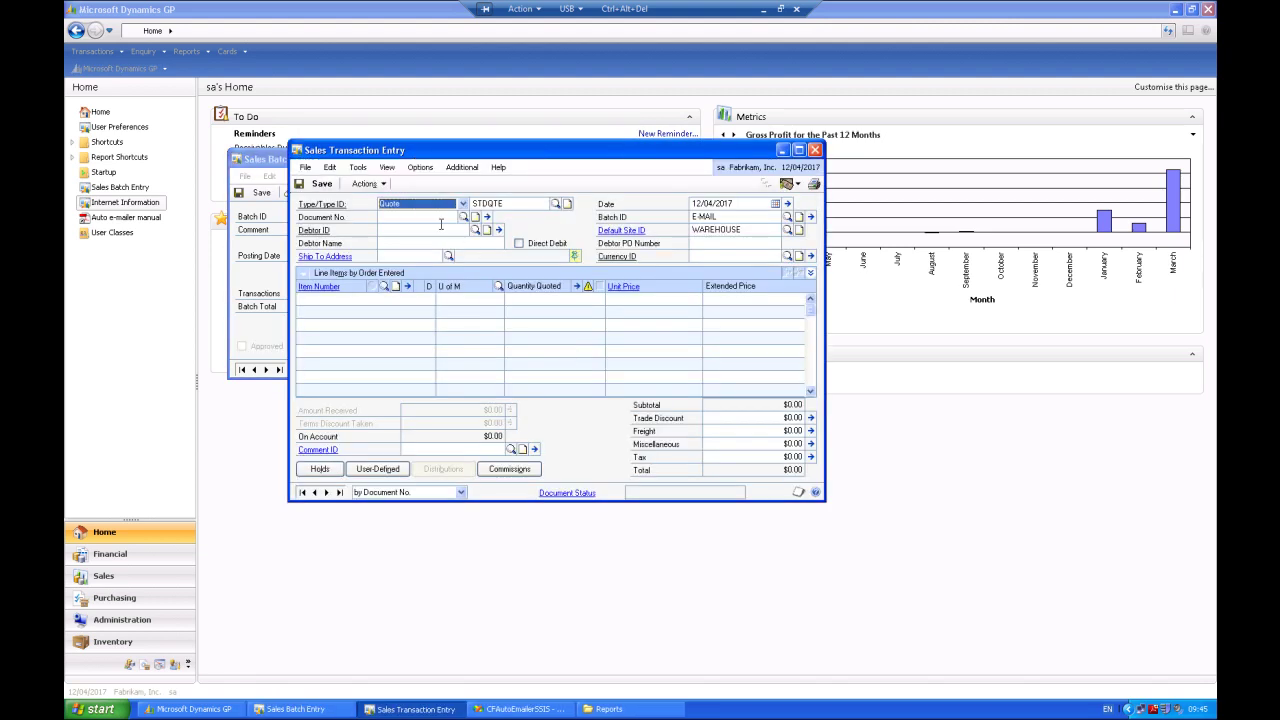
{"action": "left_click", "coordinate": [326, 492]}
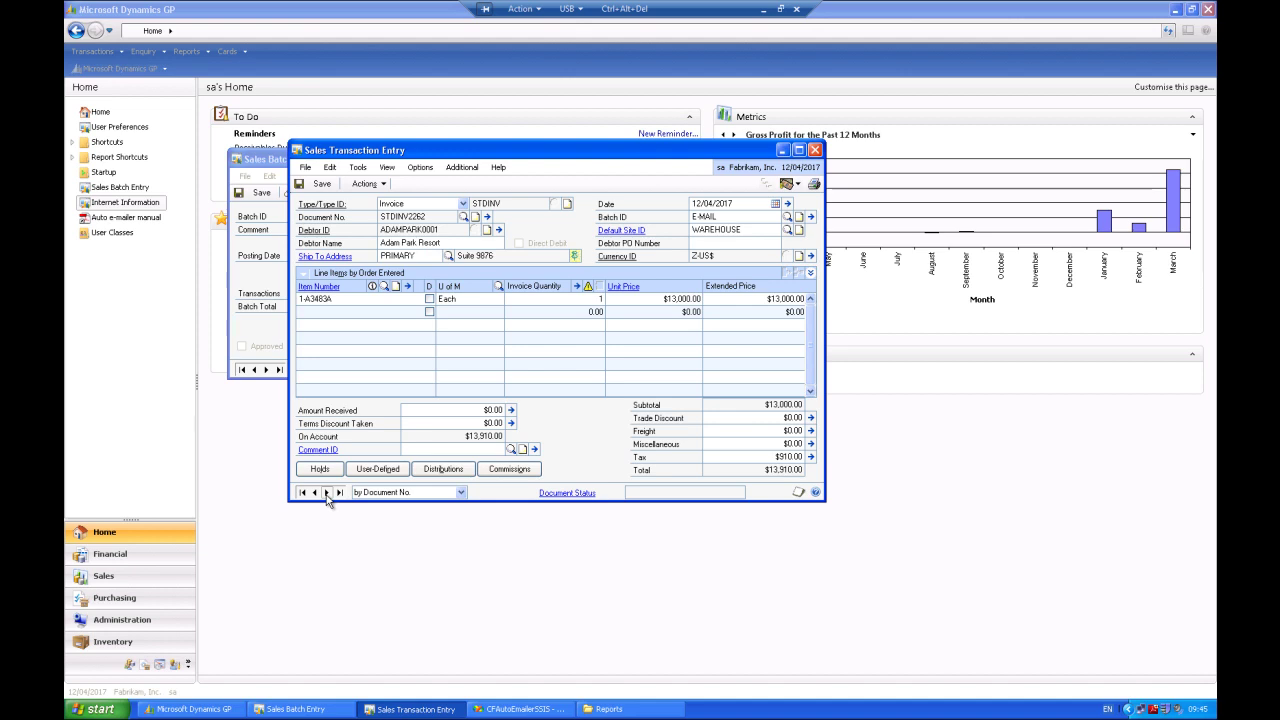
{"action": "left_click", "coordinate": [815, 150]}
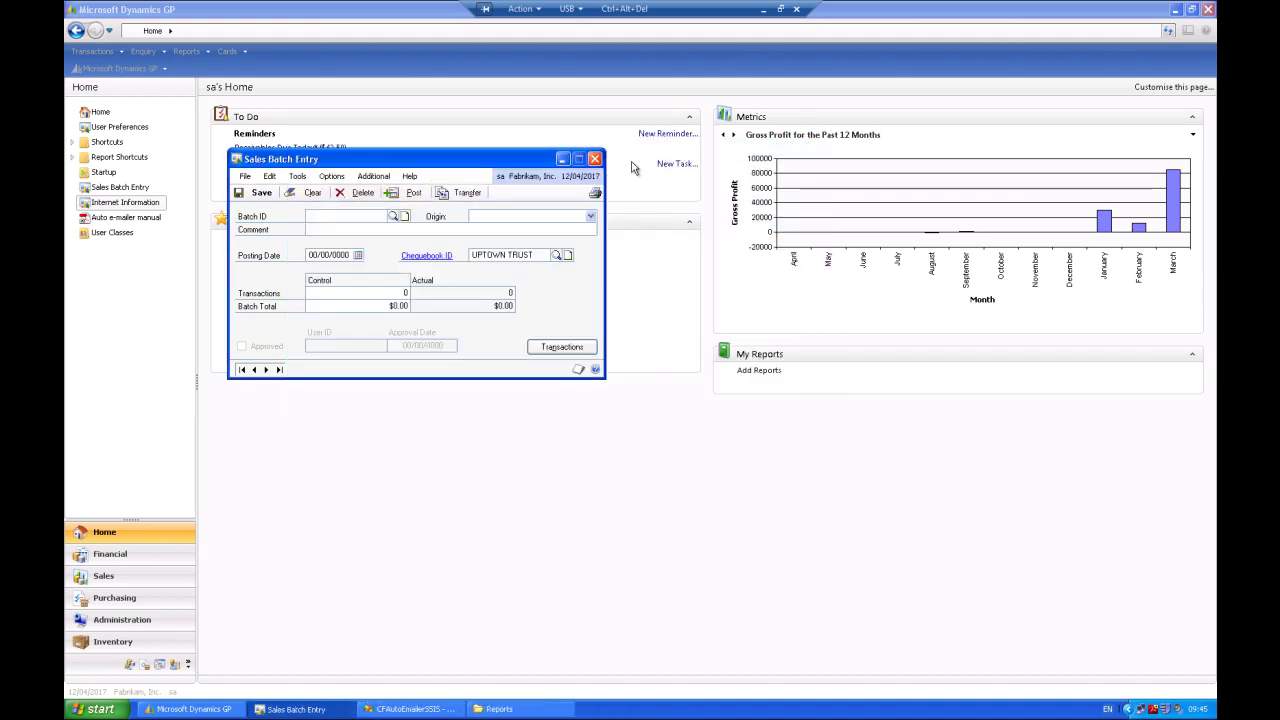
Step: Reload the E-MAIL batch and open Print Setup to use CutePDF Writer
{"action": "left_click", "coordinate": [392, 216]}
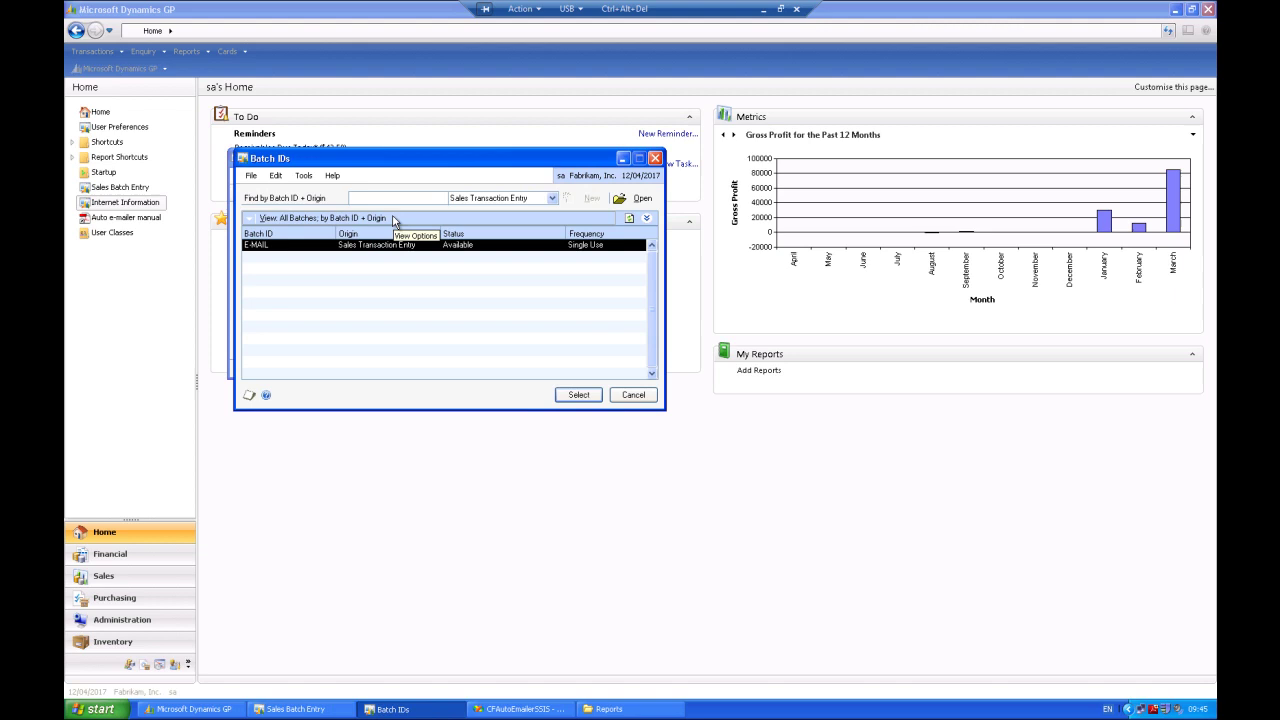
{"action": "left_click", "coordinate": [560, 393]}
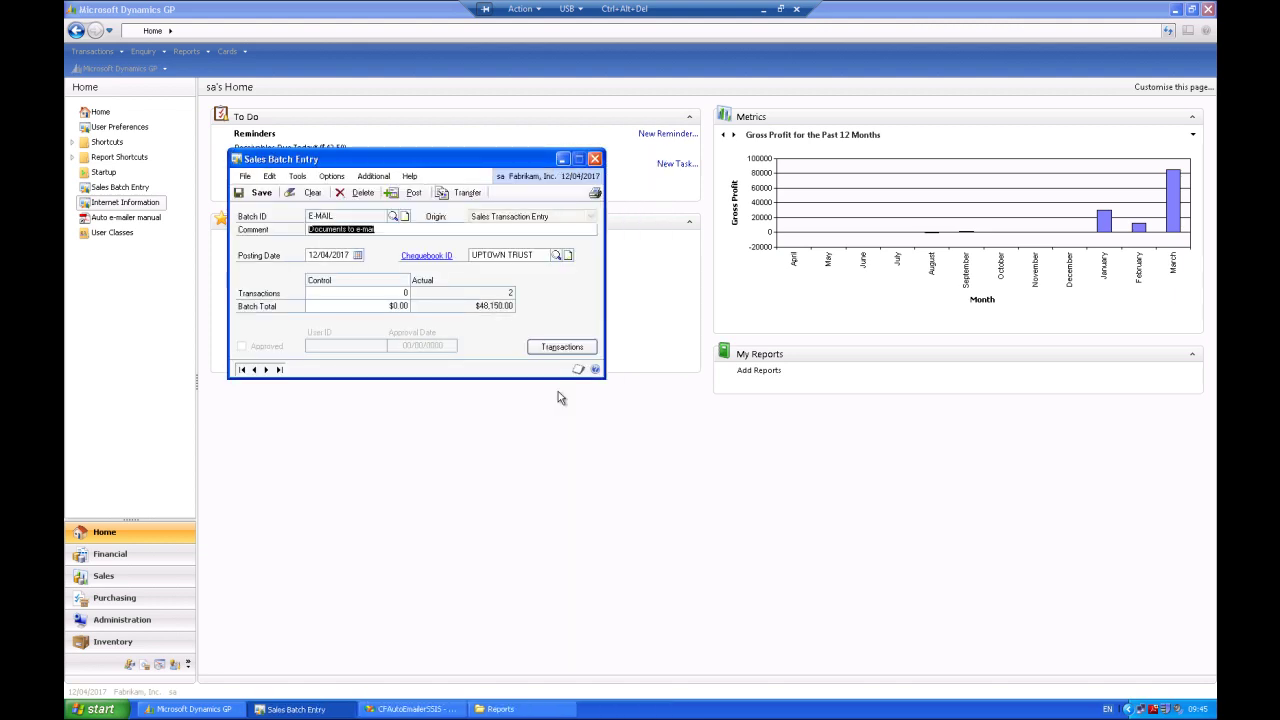
{"action": "left_click", "coordinate": [244, 176]}
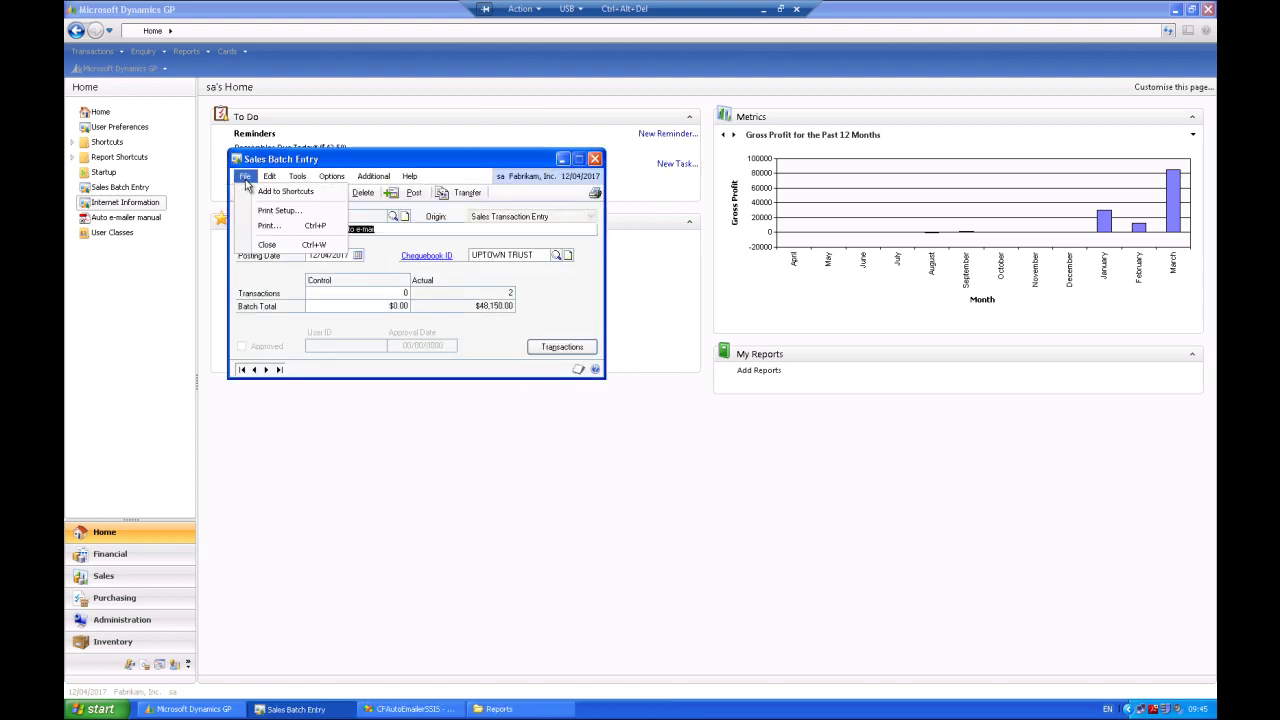
{"action": "left_click", "coordinate": [256, 210]}
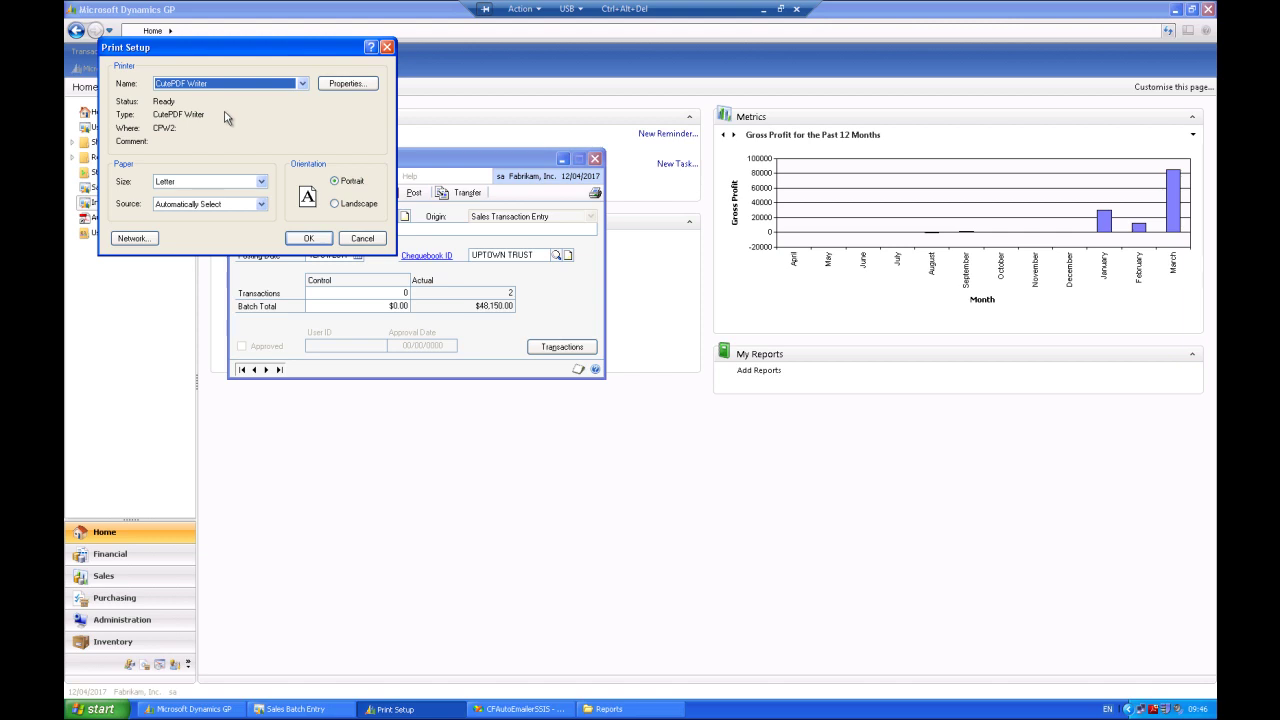
Step: Accept CutePDF Writer and print the batch's invoices, including previously printed ones
{"action": "left_click", "coordinate": [307, 239]}
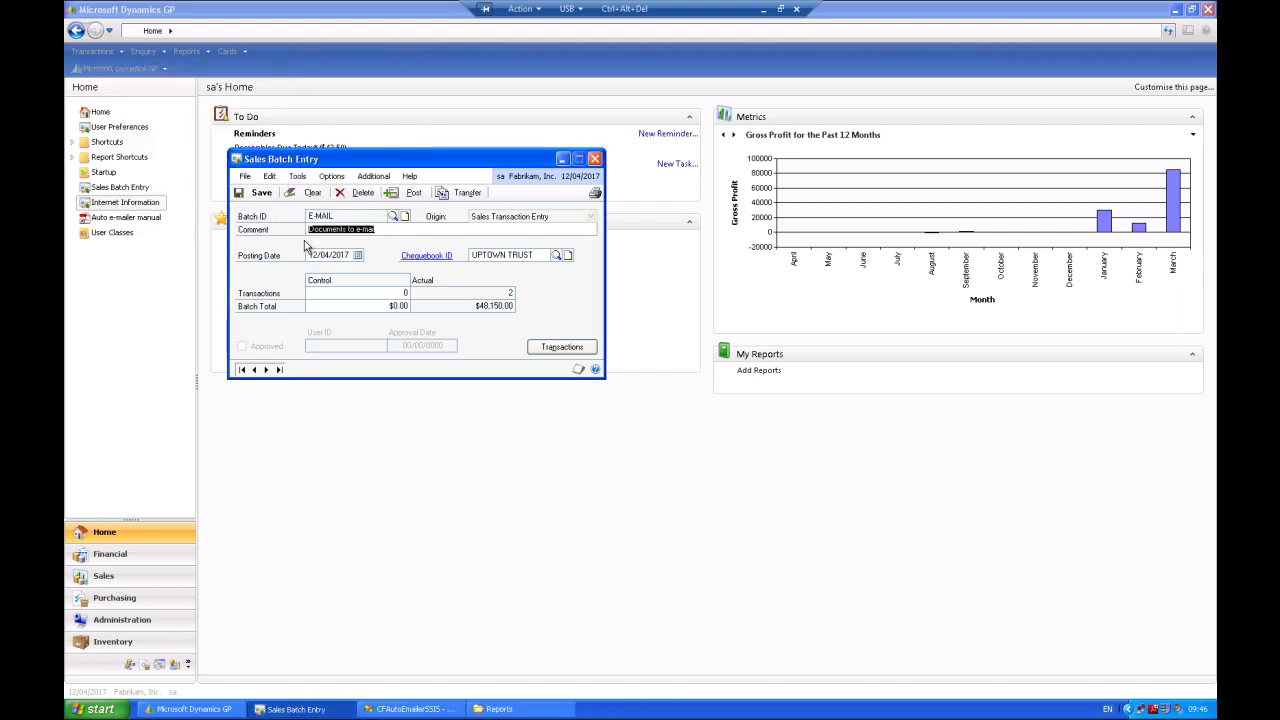
{"action": "left_click", "coordinate": [594, 192]}
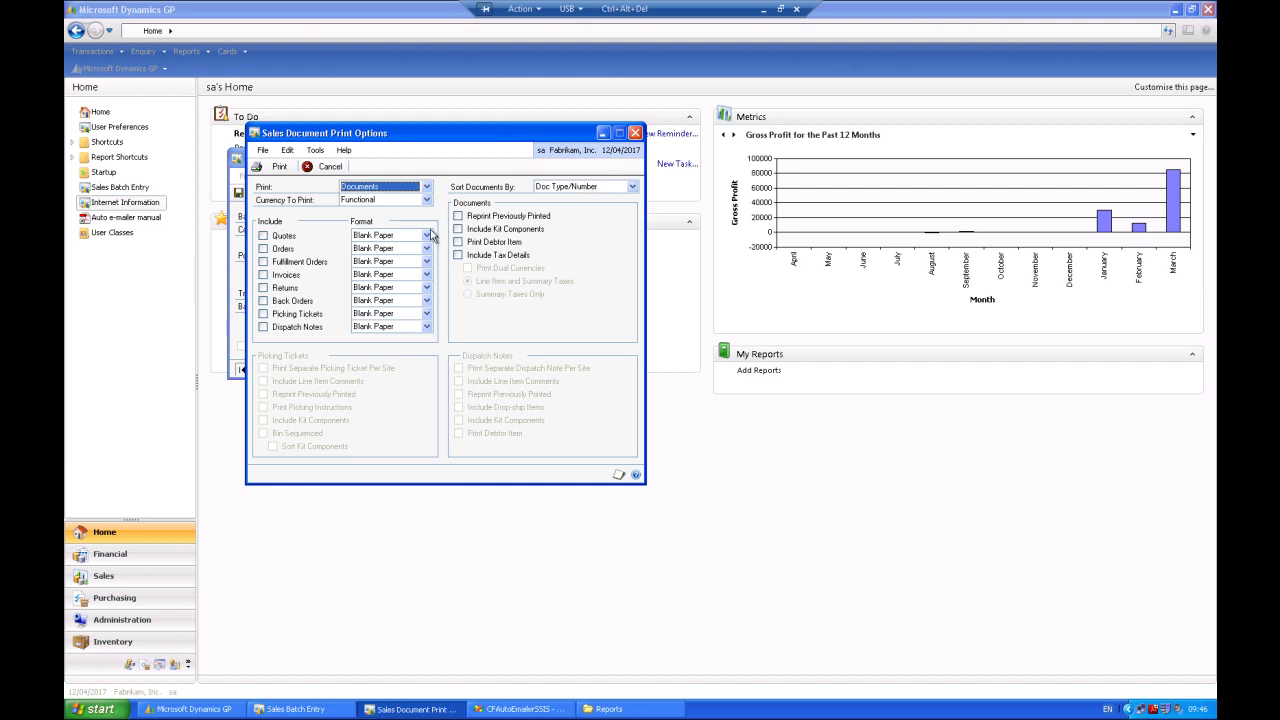
{"action": "left_click", "coordinate": [291, 283]}
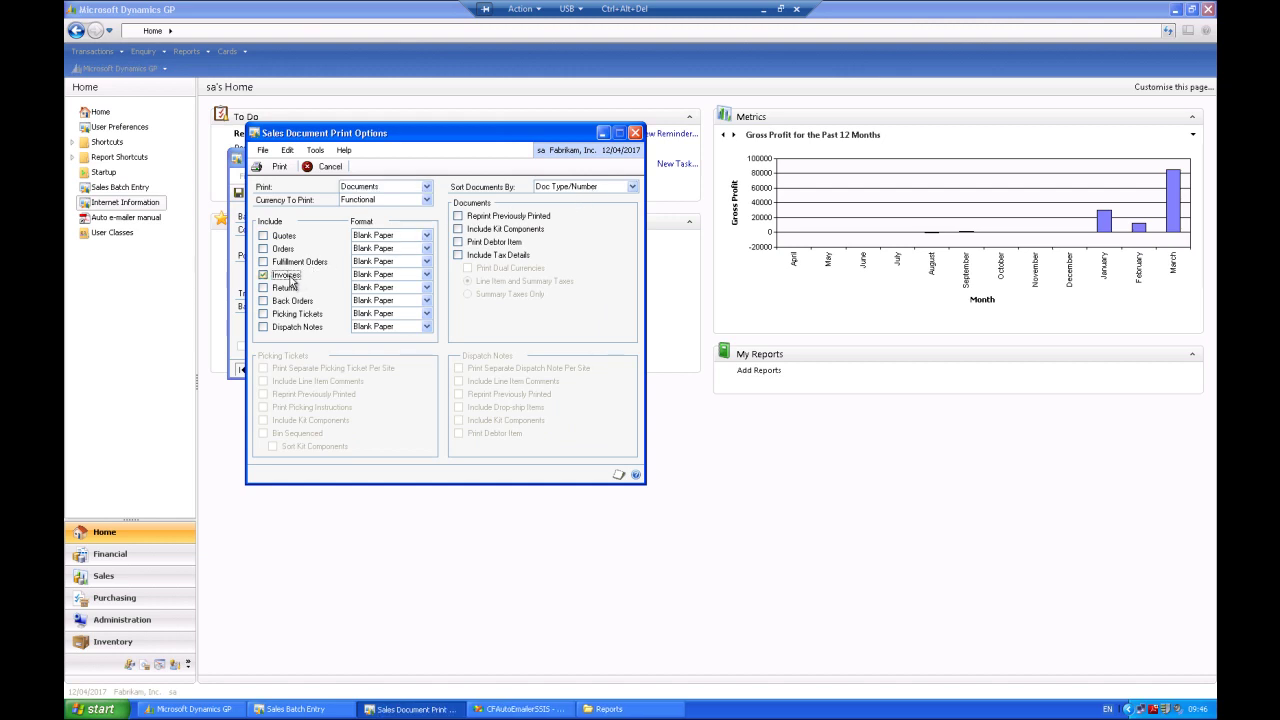
{"action": "left_click", "coordinate": [460, 218]}
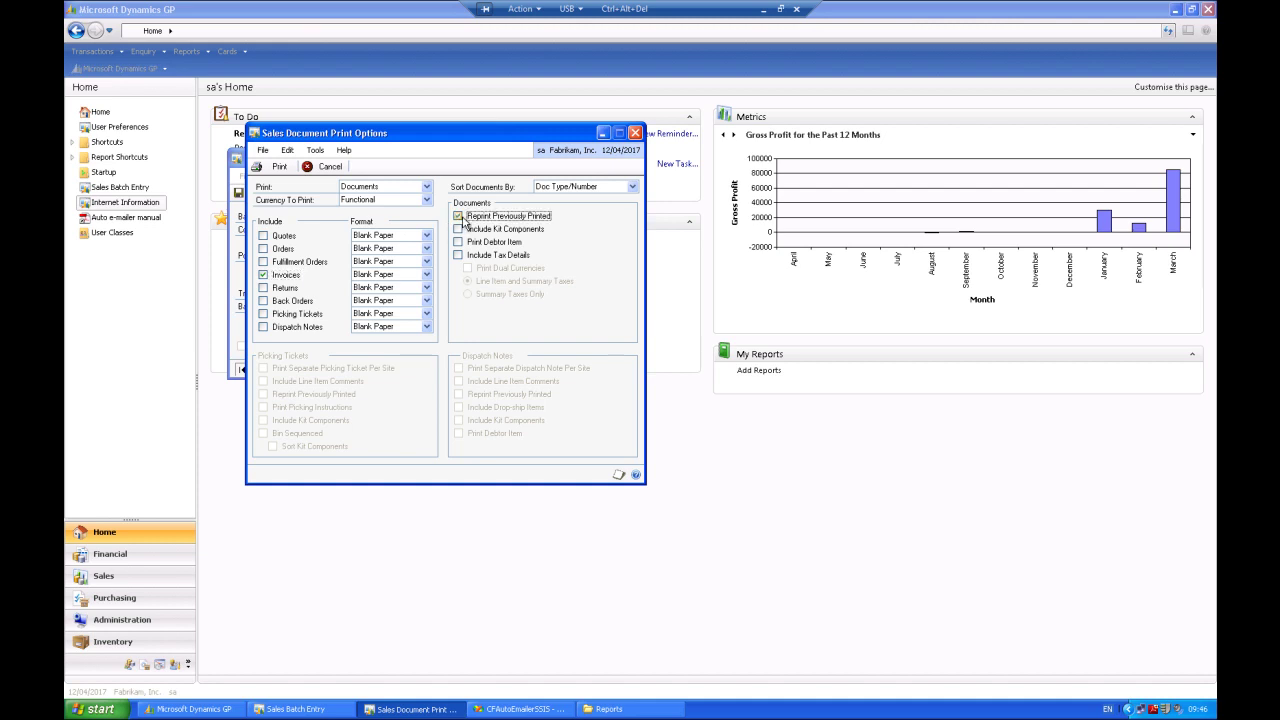
{"action": "left_click", "coordinate": [283, 167]}
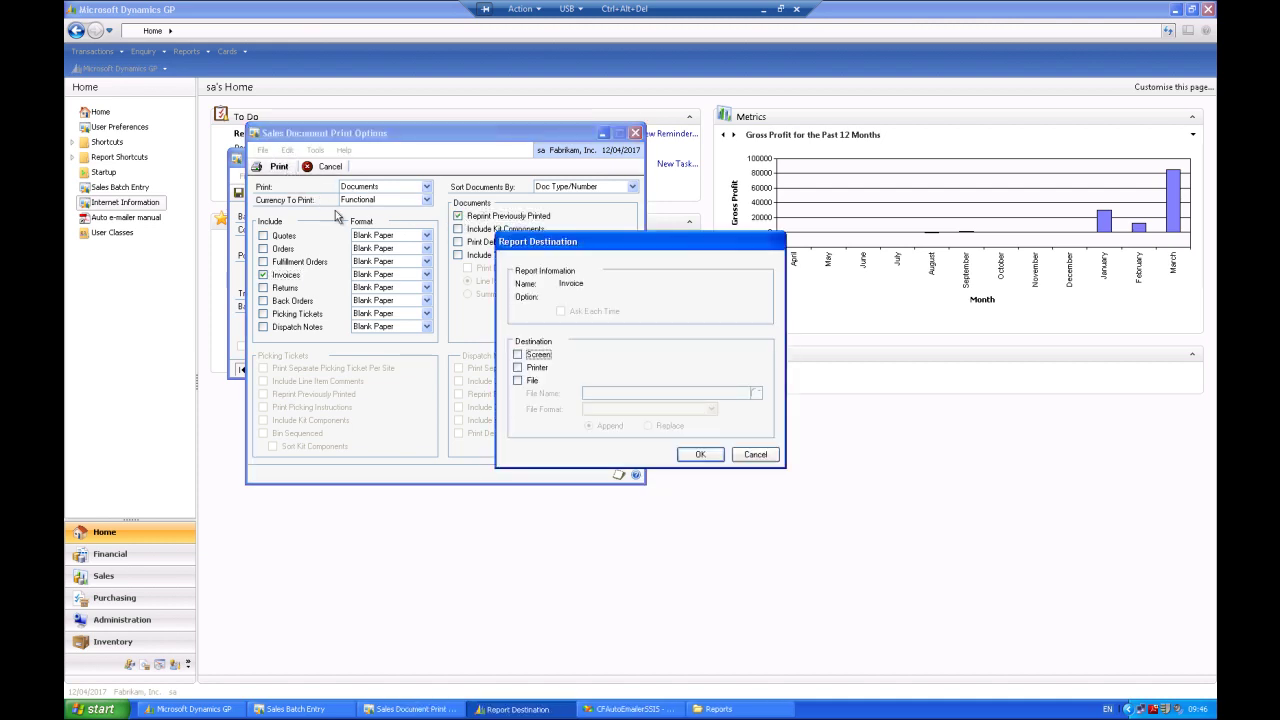
Step: Send invoices and exception report to screen, acknowledge the sa_10988 manifest, then print the preview
{"action": "left_click", "coordinate": [518, 355]}
{"action": "left_click", "coordinate": [690, 454]}
{"action": "left_click", "coordinate": [518, 355]}
{"action": "left_click", "coordinate": [700, 455]}
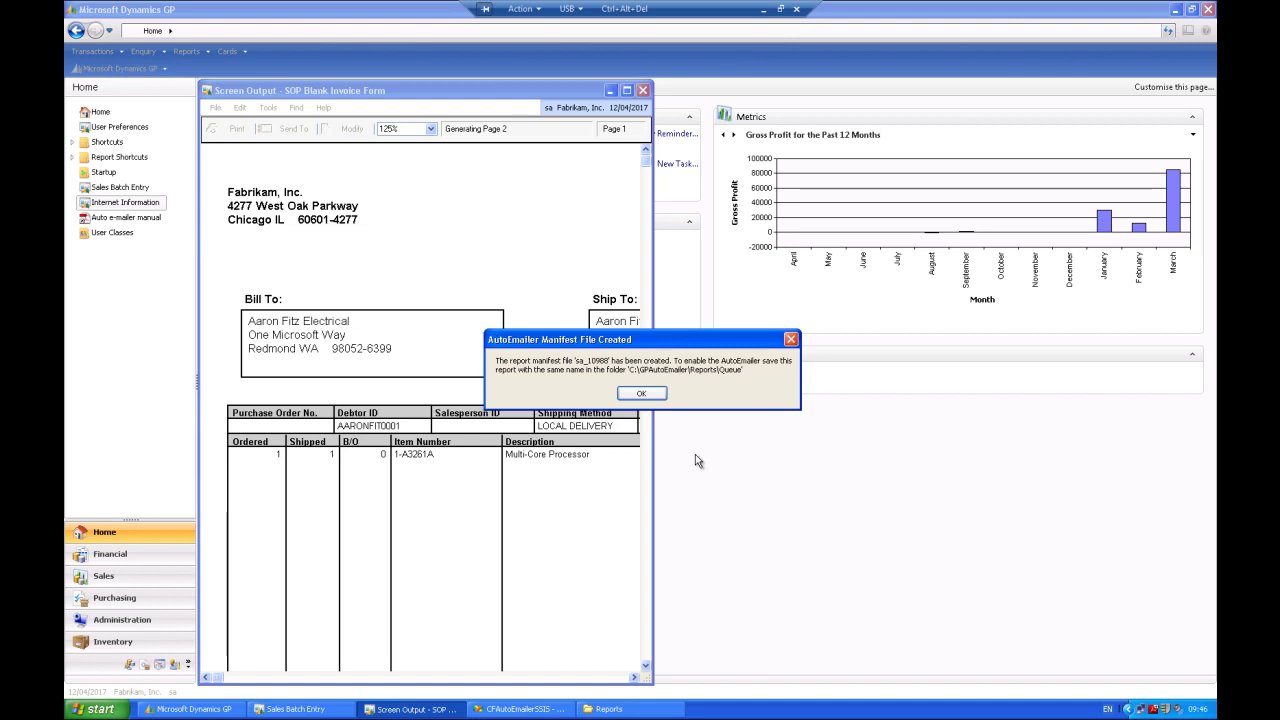
{"action": "left_click", "coordinate": [642, 396]}
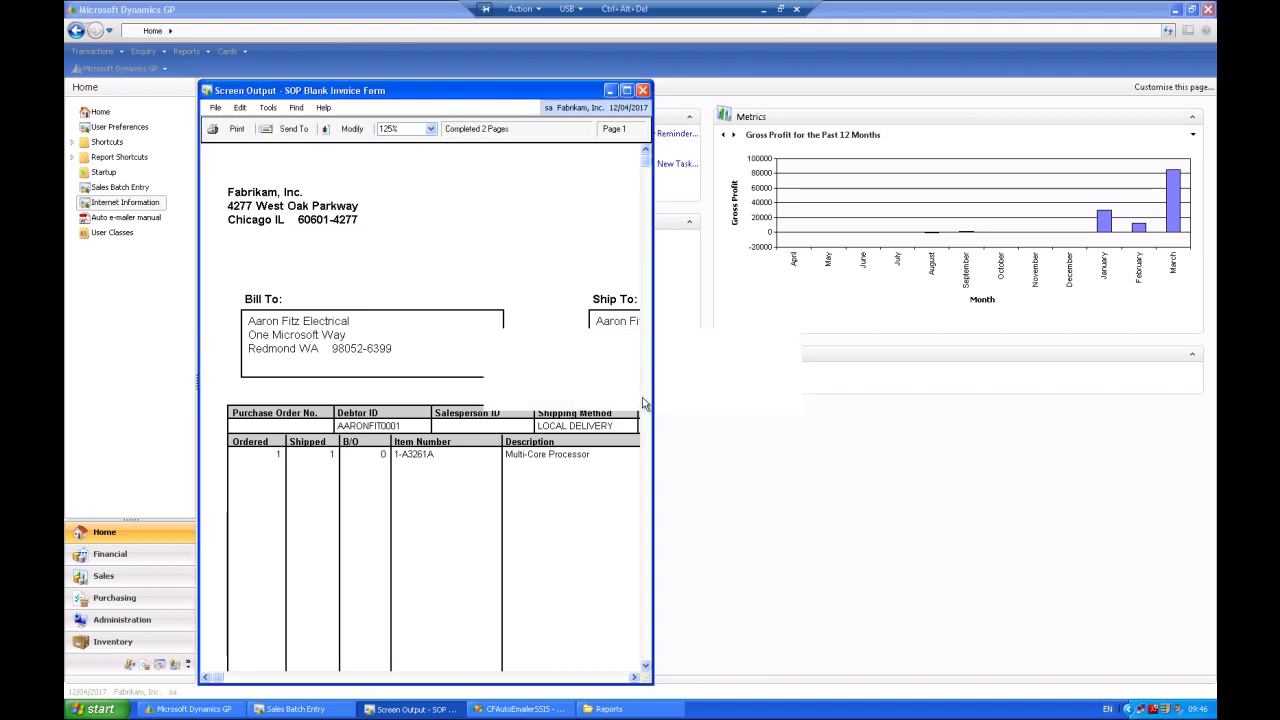
{"action": "left_click", "coordinate": [236, 130]}
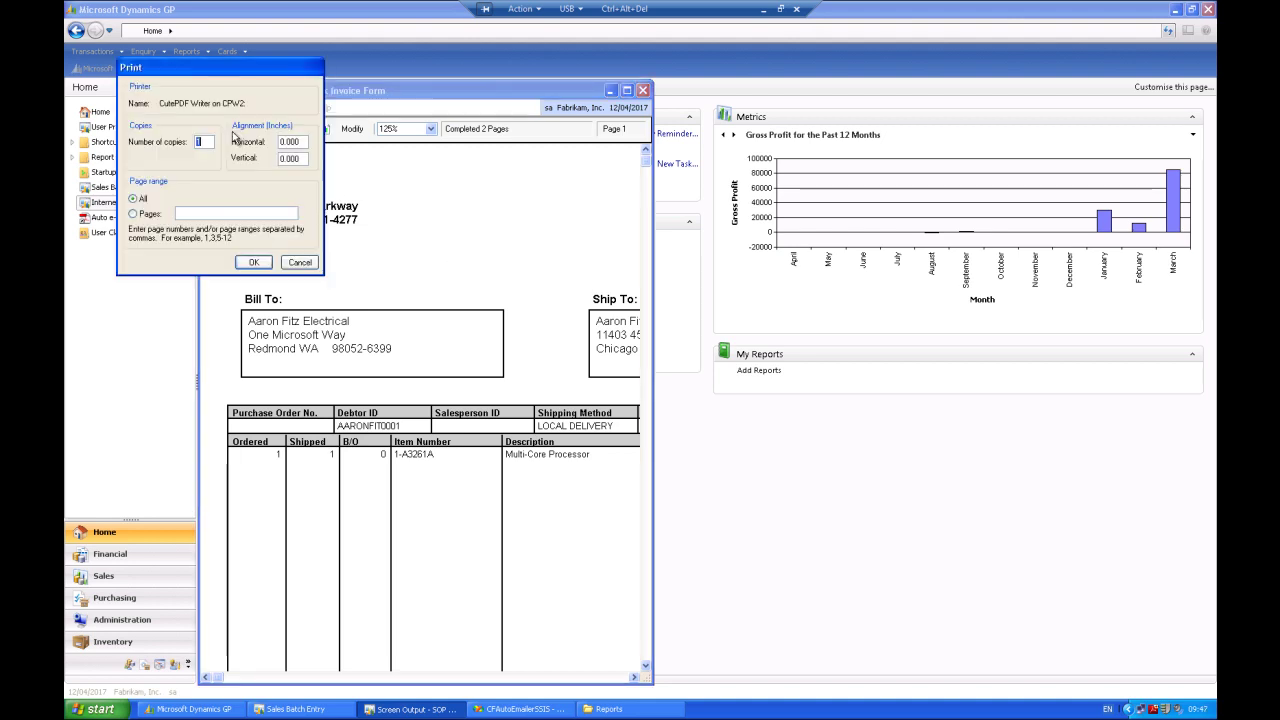
Step: Save the invoices through CutePDF as sa_10988.pdf in the AutoEmailer Queue folder
{"action": "left_click", "coordinate": [253, 261]}
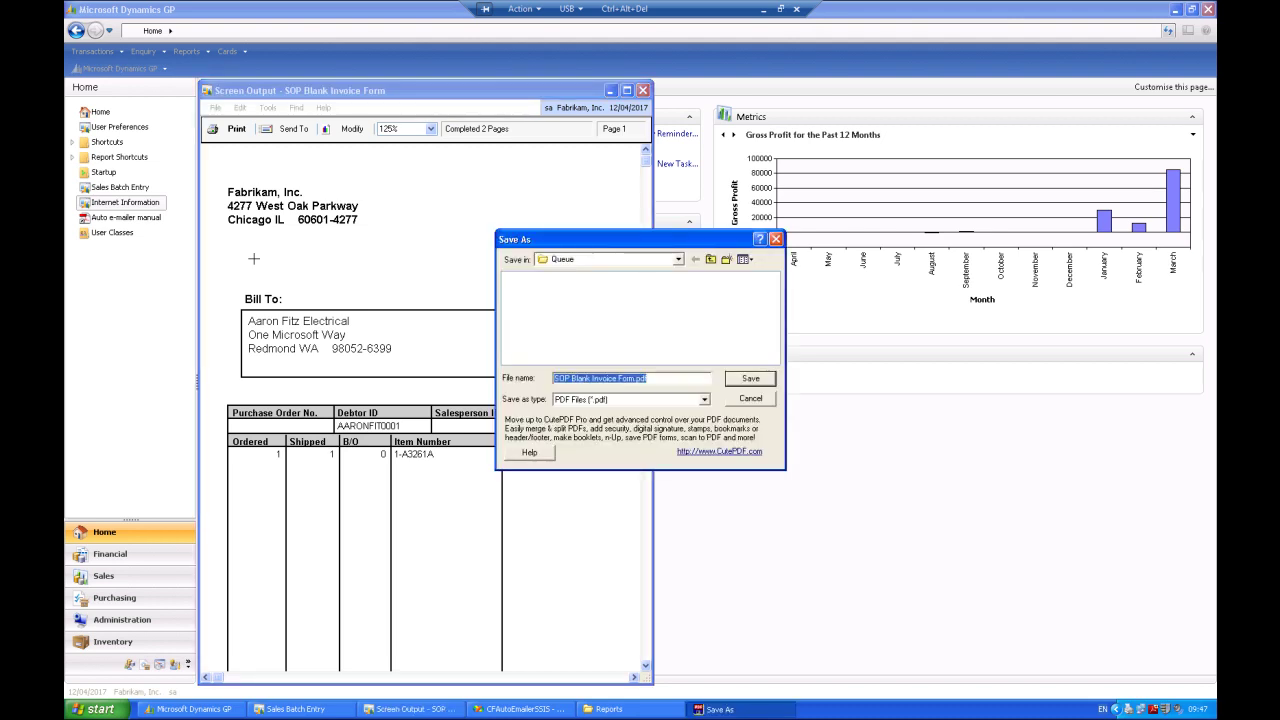
{"action": "left_click", "coordinate": [678, 261]}
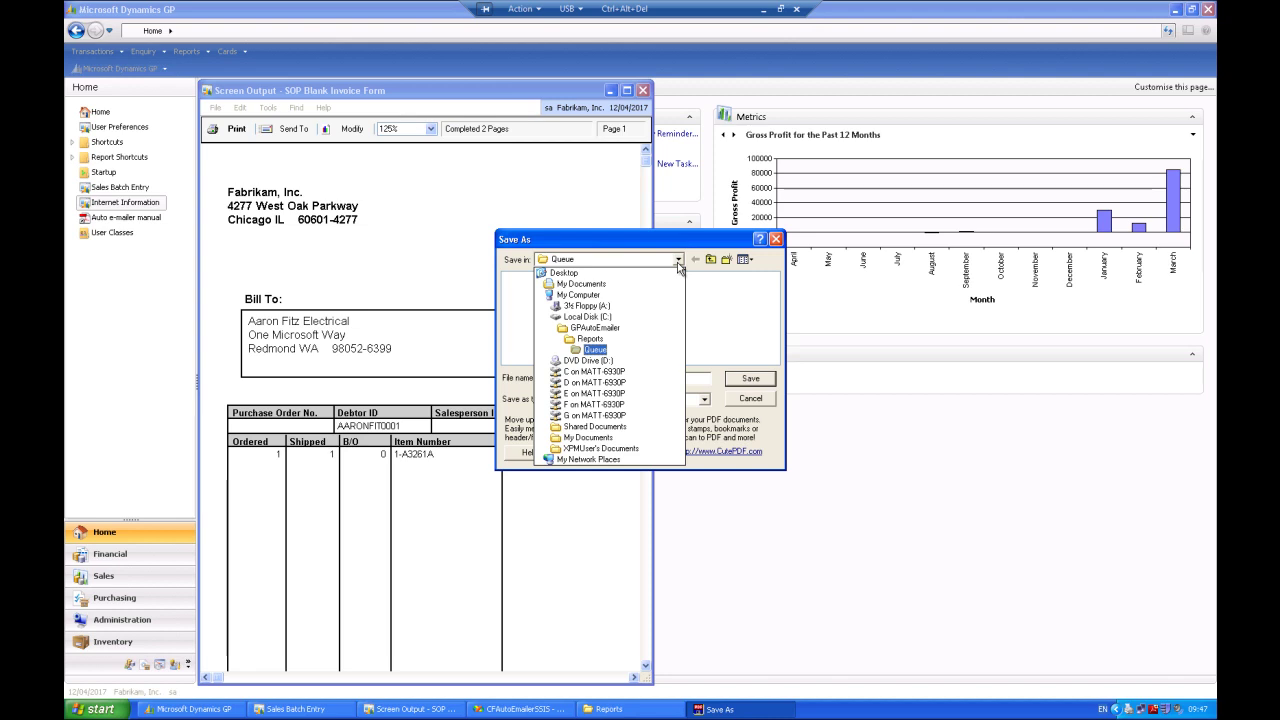
{"action": "left_click", "coordinate": [678, 262]}
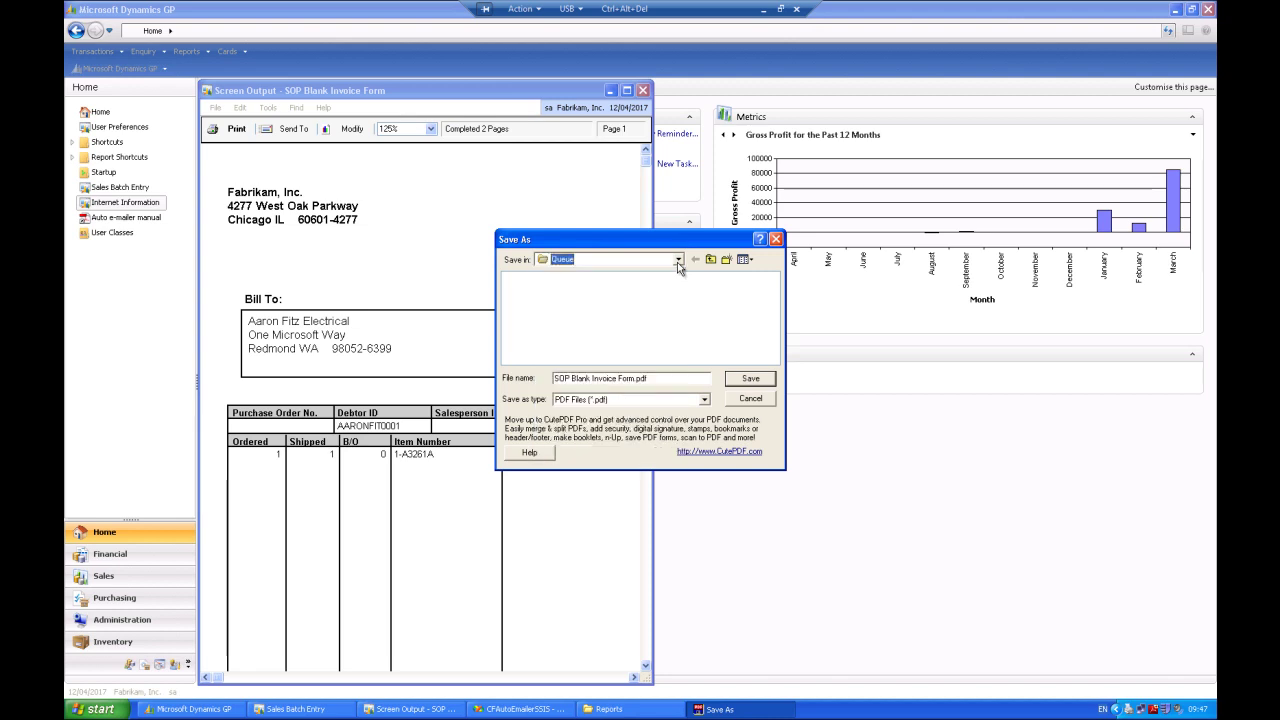
{"action": "left_click_drag", "start_coordinate": [667, 381], "coordinate": [500, 399]}
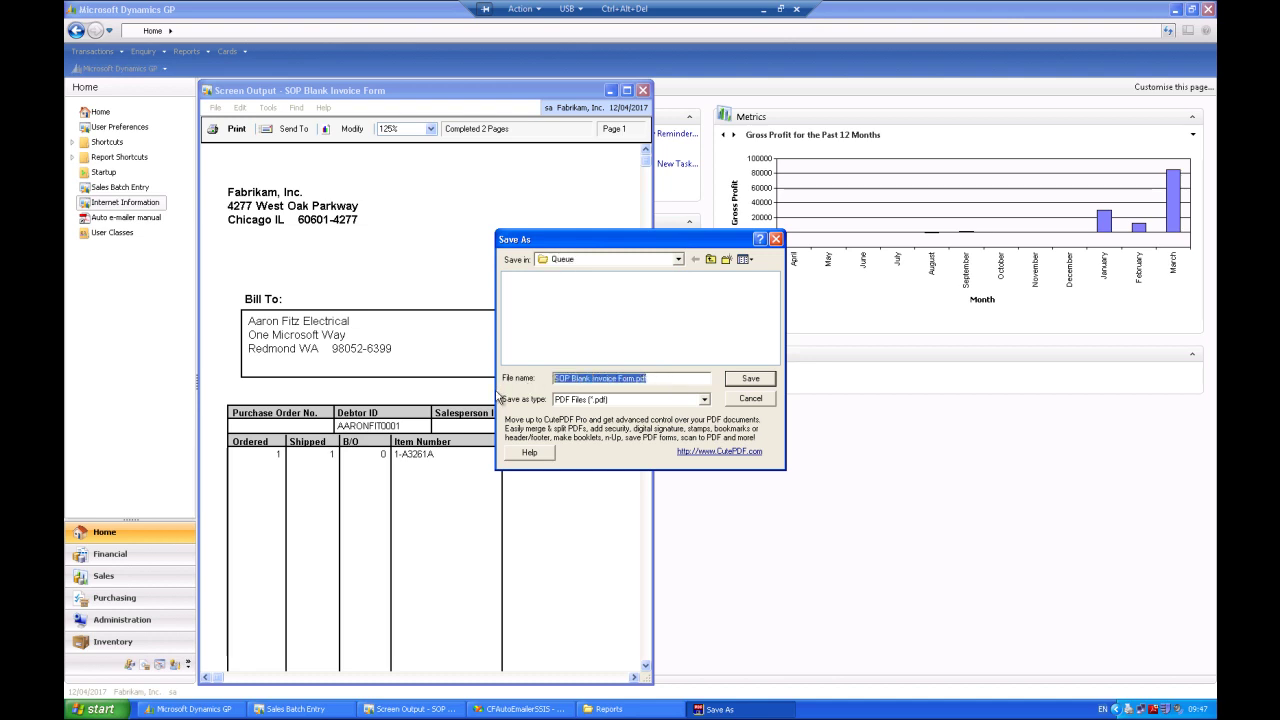
{"action": "key", "text": "BackSpace"}
{"action": "type", "text": "s"}
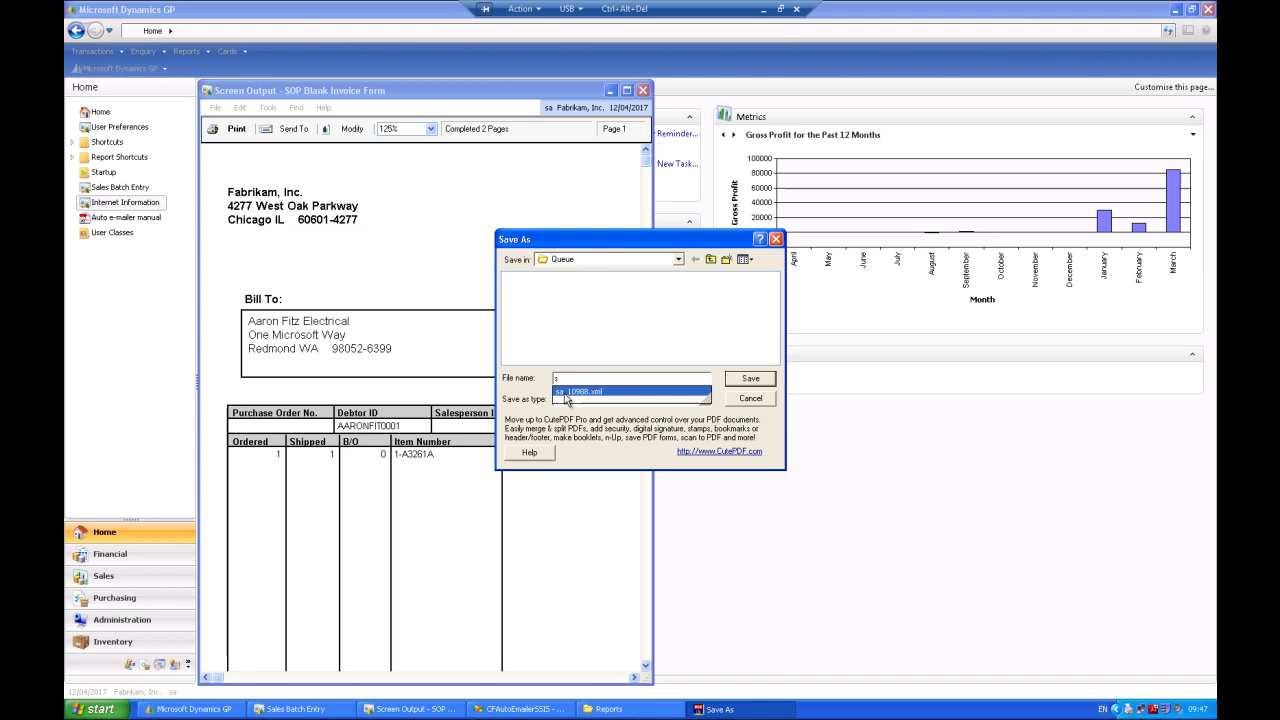
{"action": "left_click", "coordinate": [566, 393]}
{"action": "left_click", "coordinate": [650, 378]}
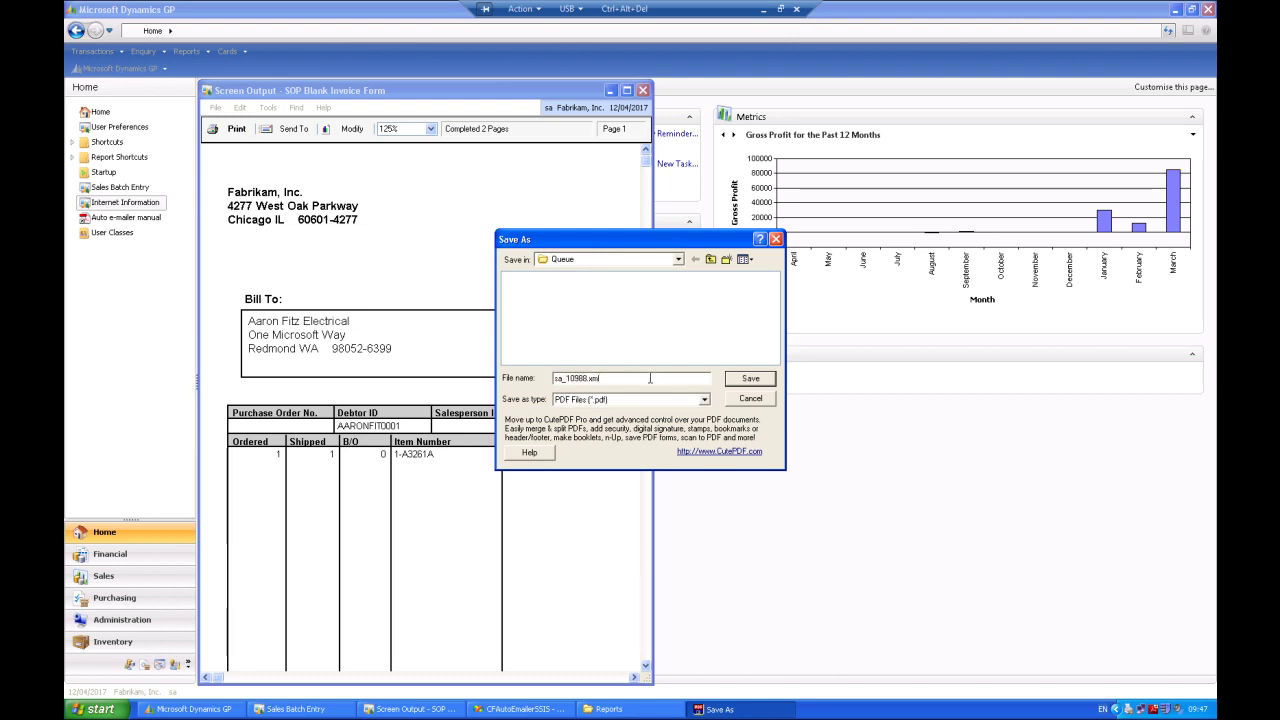
{"action": "key", "text": "BackSpace"}
{"action": "key", "text": "BackSpace"}
{"action": "key", "text": "BackSpace"}
{"action": "type", "text": "pdf"}
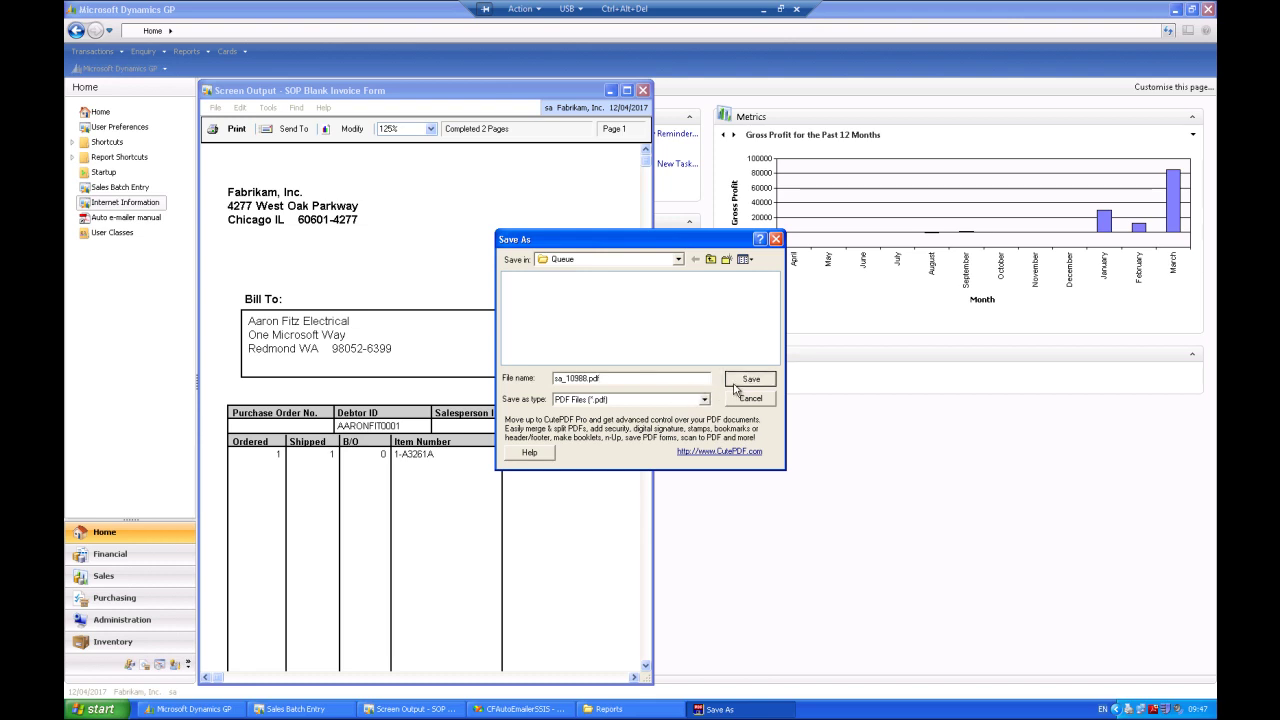
{"action": "left_click", "coordinate": [734, 384]}
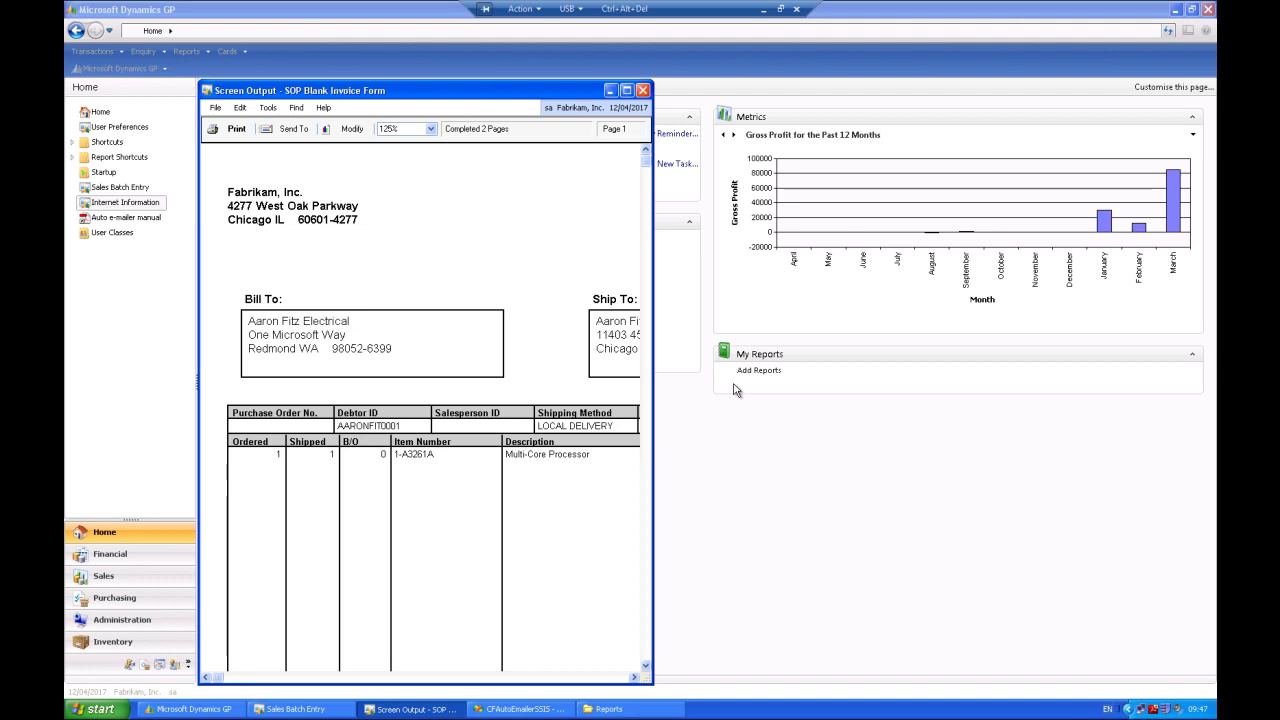
Step: Close the invoice windows, confirm sa_10988.pdf and sa_10988.xml sit in Queue, then bring up CFAutoEmailerSSIS
{"action": "left_click", "coordinate": [643, 92]}
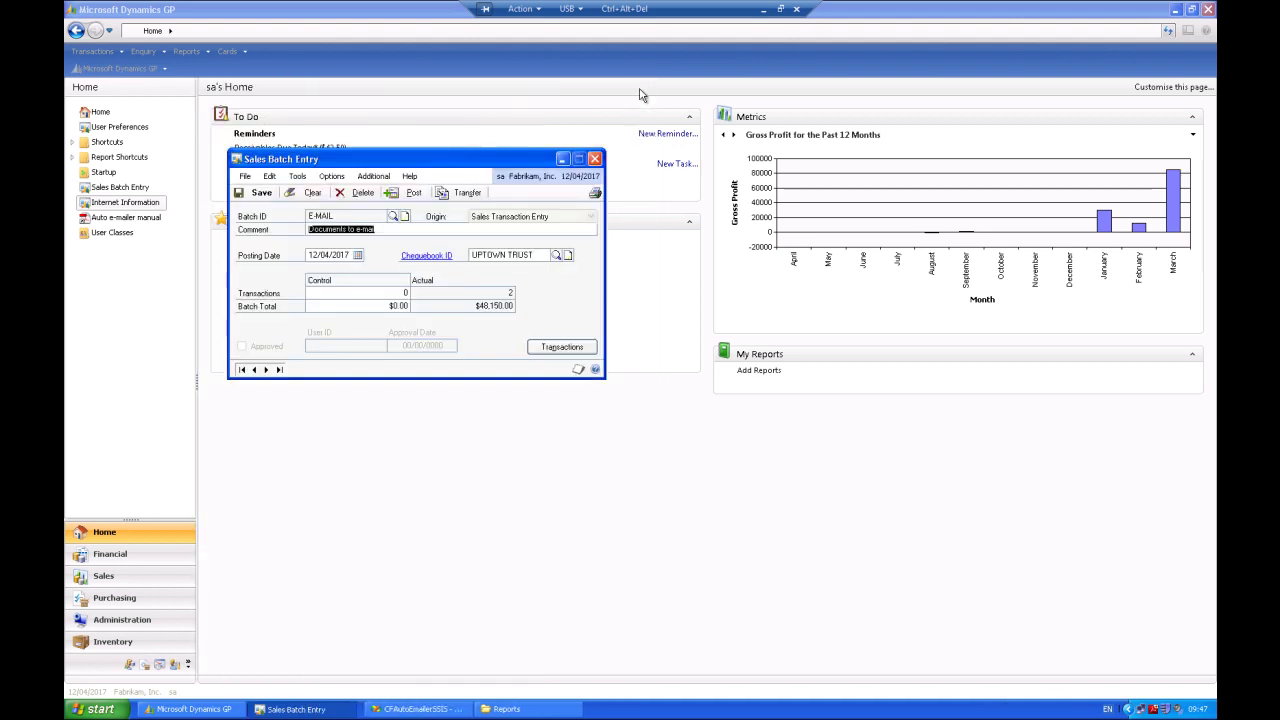
{"action": "left_click", "coordinate": [595, 159]}
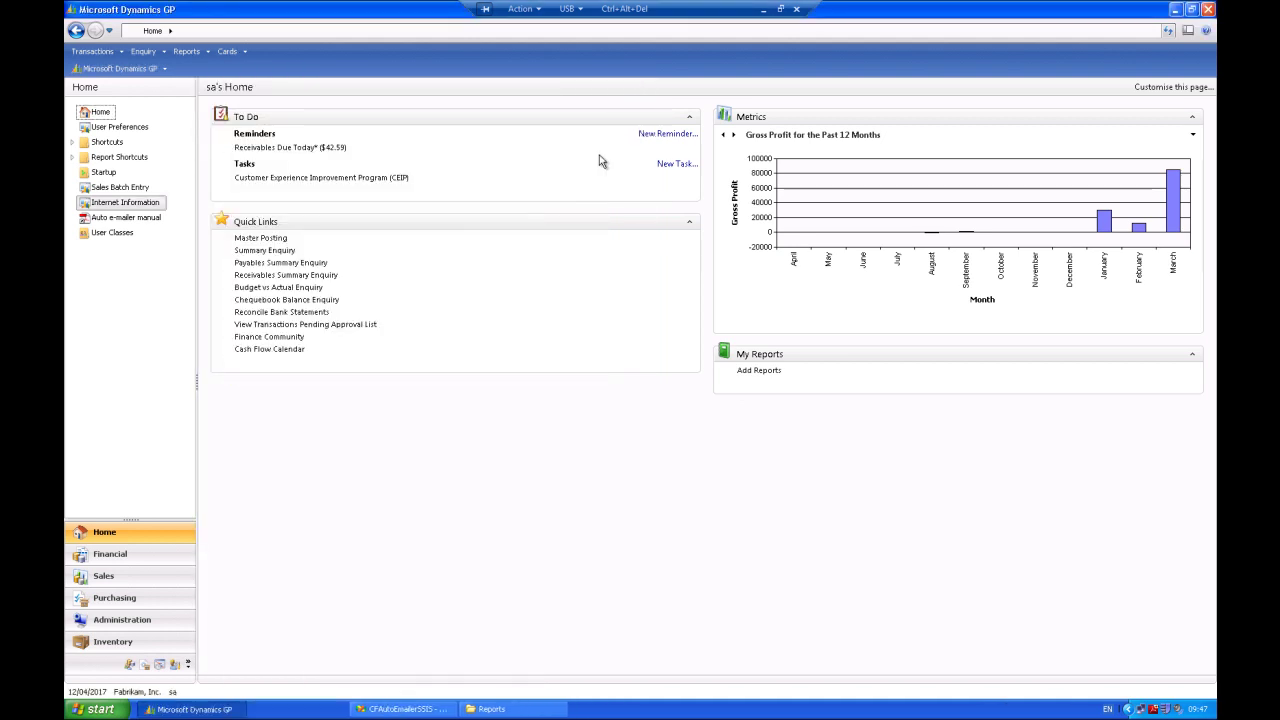
{"action": "left_click", "coordinate": [401, 709]}
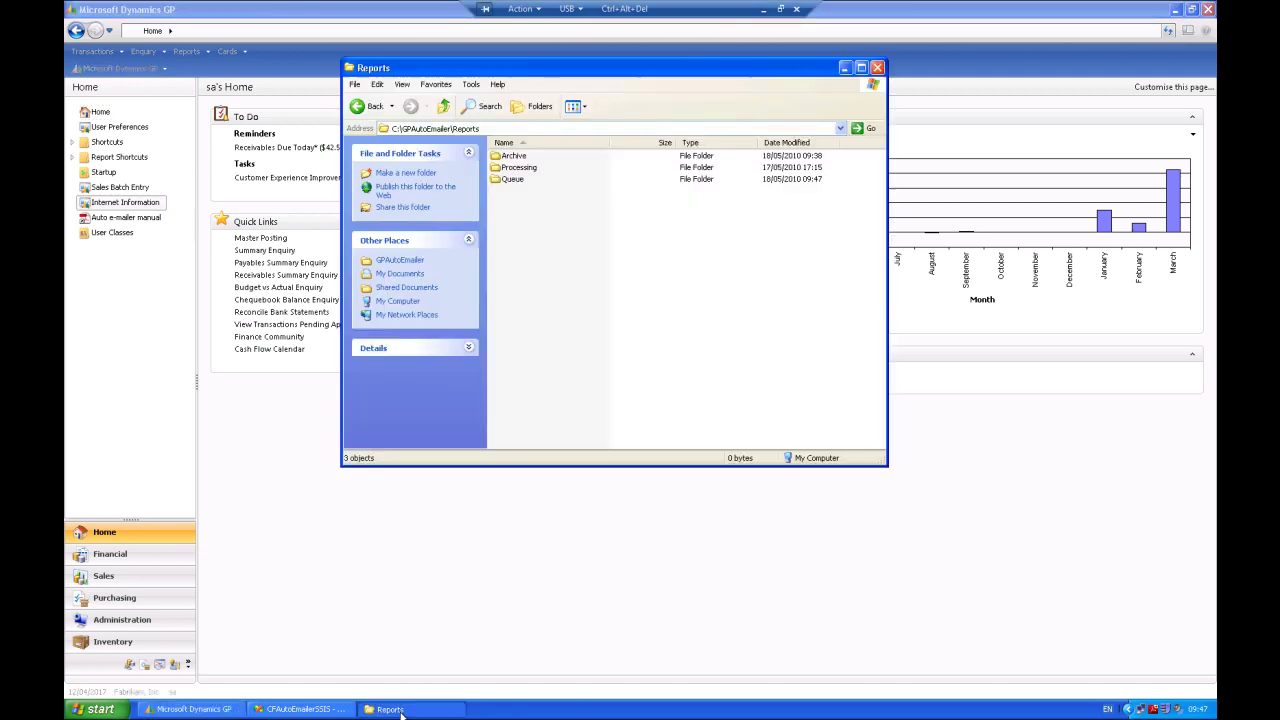
{"action": "left_click", "coordinate": [511, 181]}
{"action": "double_click", "coordinate": [510, 179]}
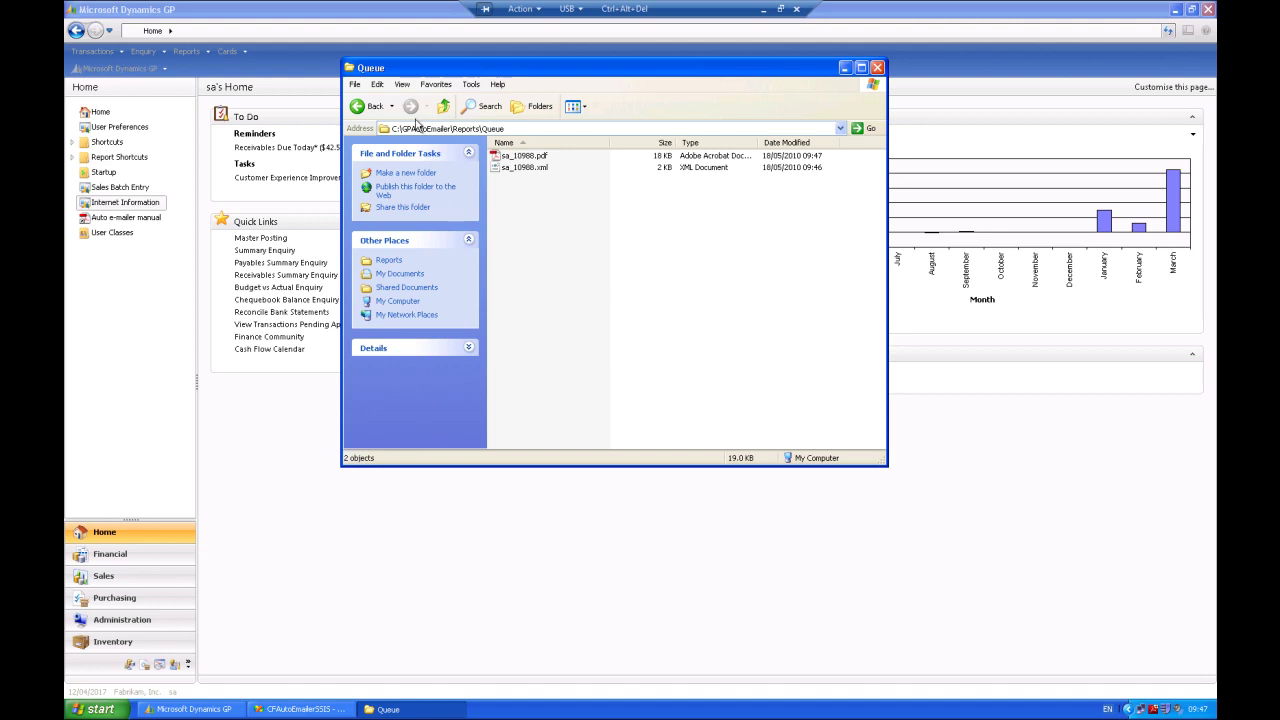
{"action": "left_click", "coordinate": [372, 106]}
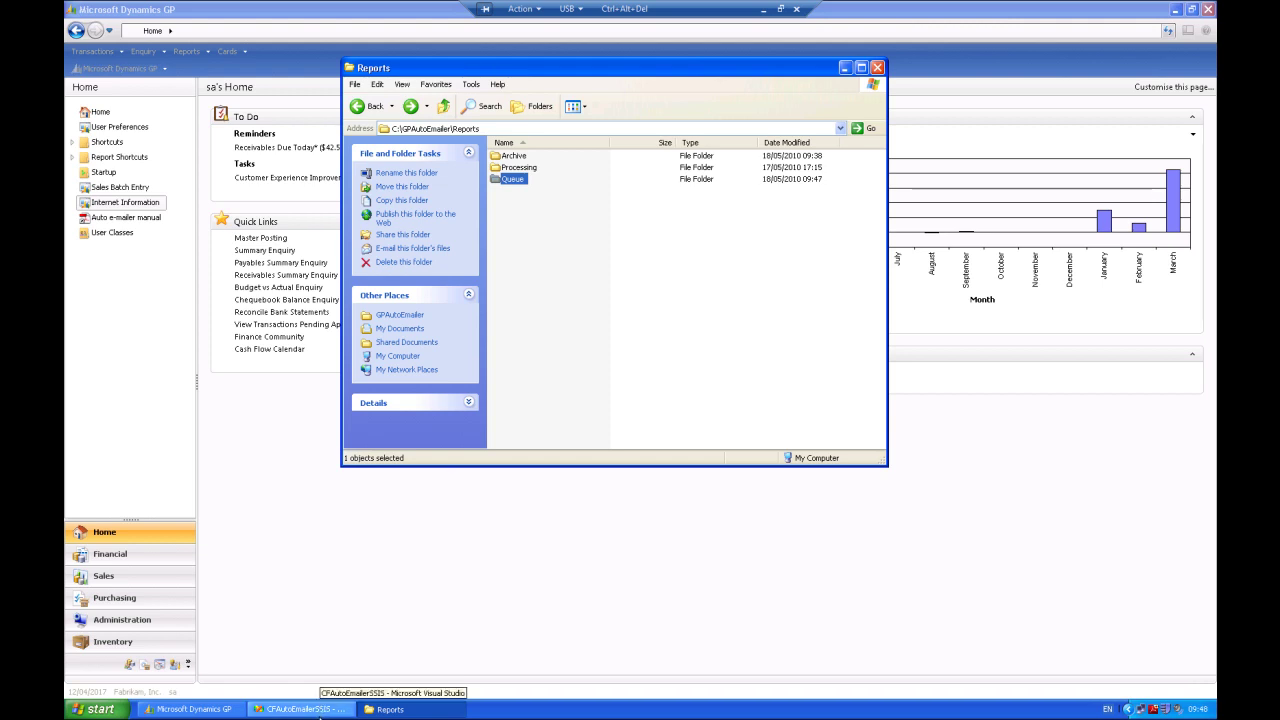
{"action": "left_click", "coordinate": [300, 709]}
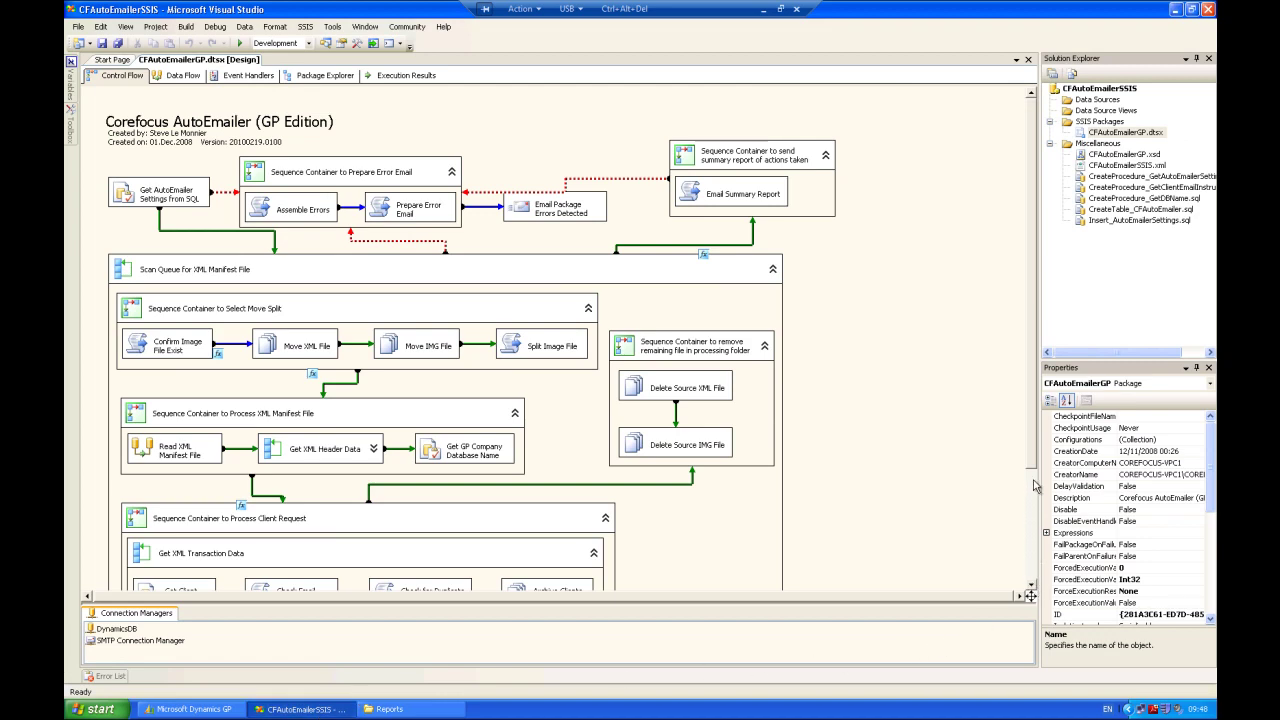
Step: Leave the virtual machine's SSIS package and switch to the local computer's desktop
{"action": "left_click_drag", "start_coordinate": [1037, 466], "coordinate": [1034, 440]}
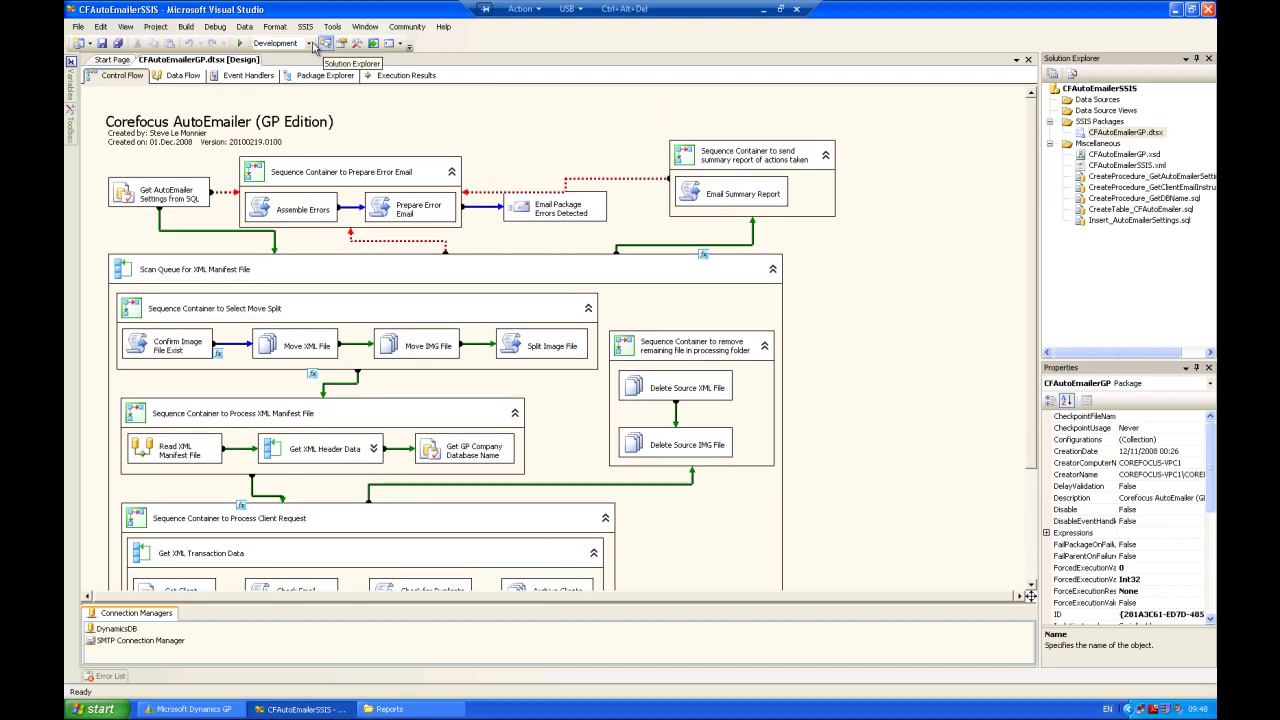
{"action": "left_click", "coordinate": [765, 12]}
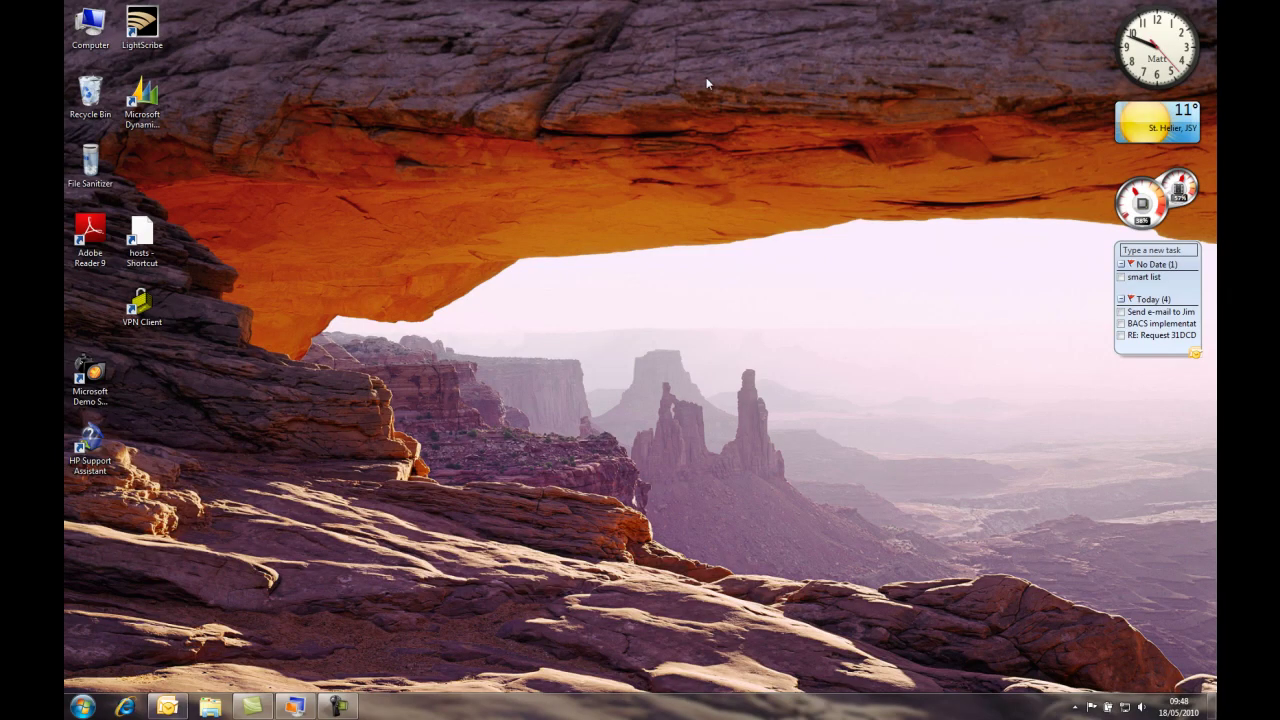
Step: Check the Outlook Inbox for auto-emailer messages, then return to the virtual machine's package
{"action": "left_click", "coordinate": [167, 706]}
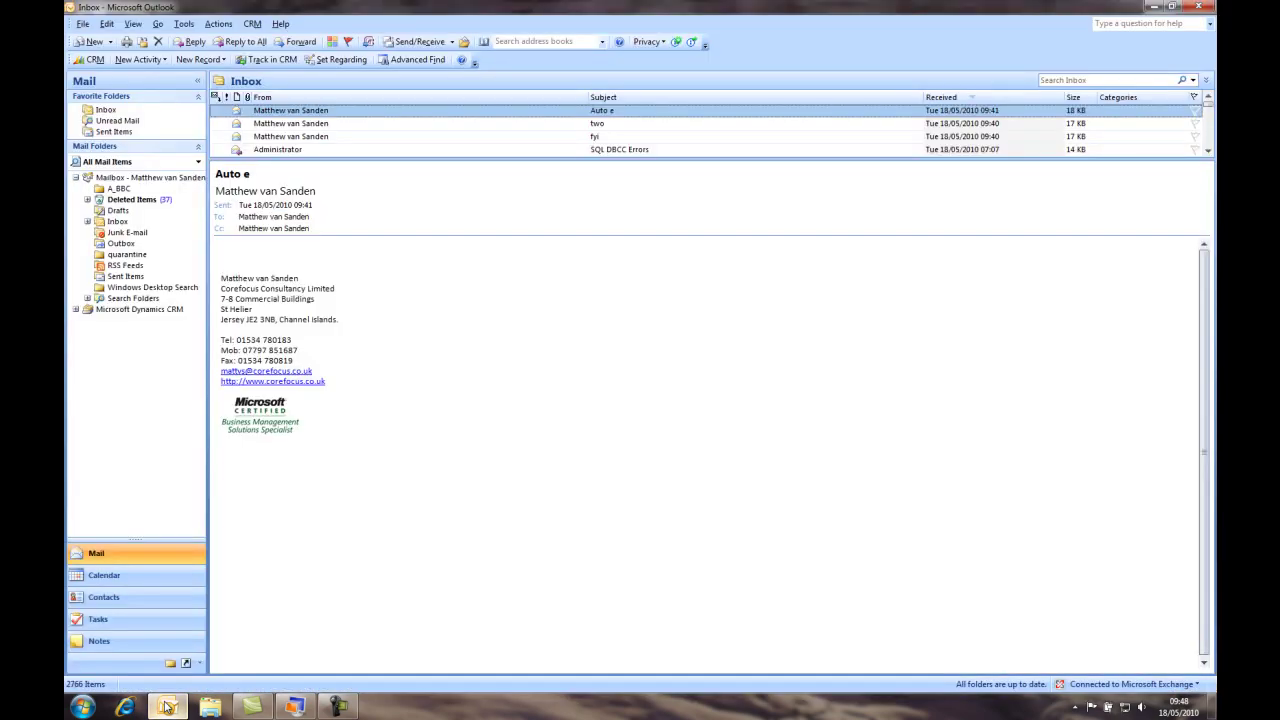
{"action": "left_click", "coordinate": [1149, 7]}
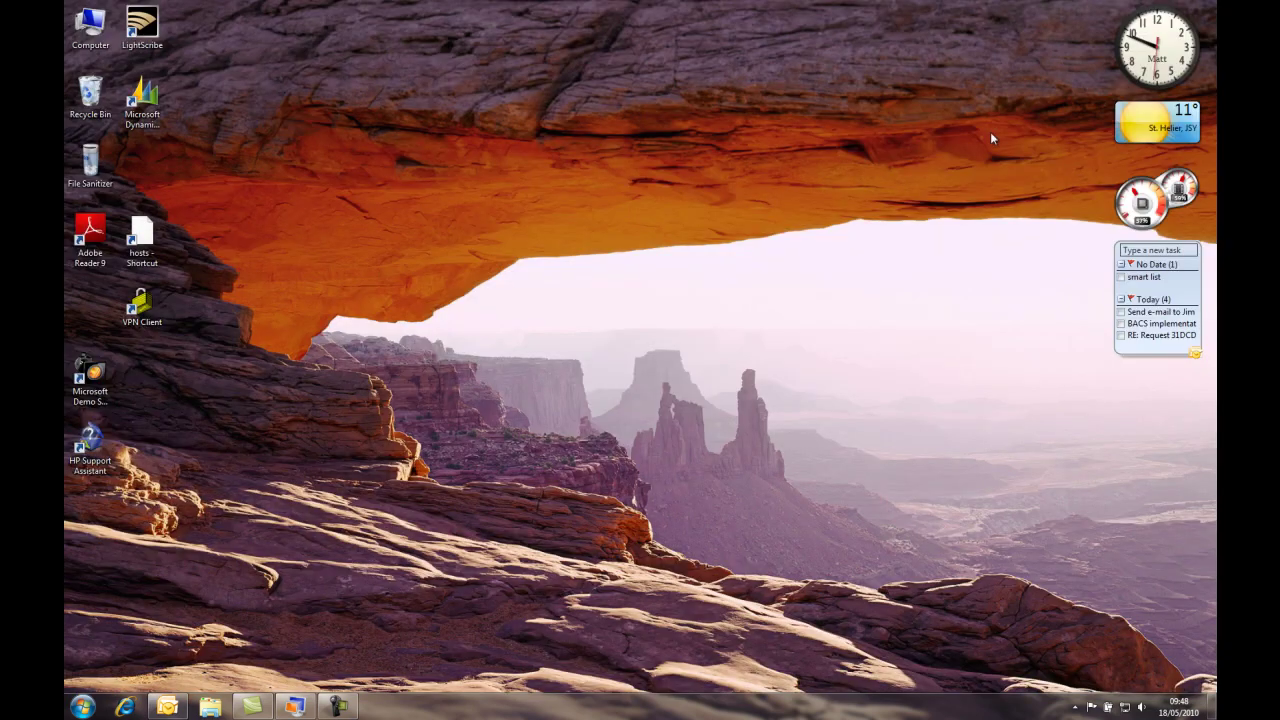
{"action": "left_click", "coordinate": [303, 708]}
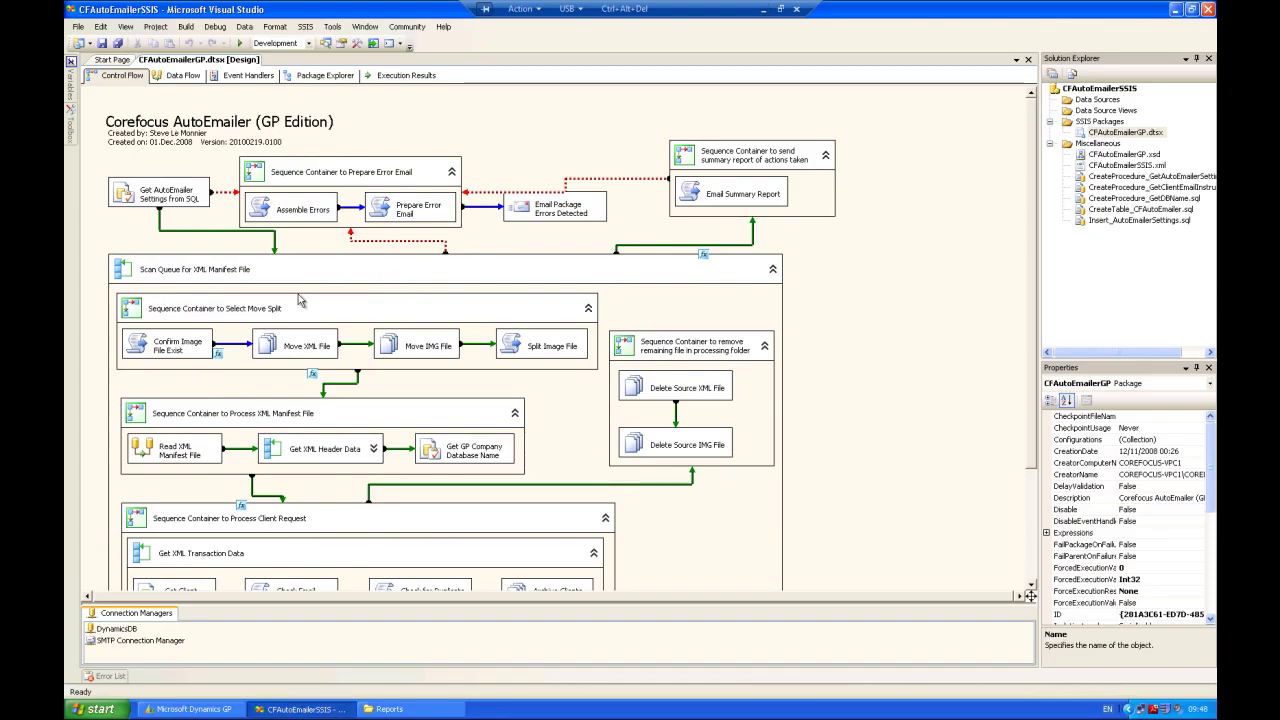
Step: Run the CFAutoEmailerGP package until every task succeeds, then stop debugging
{"action": "left_click", "coordinate": [240, 44]}
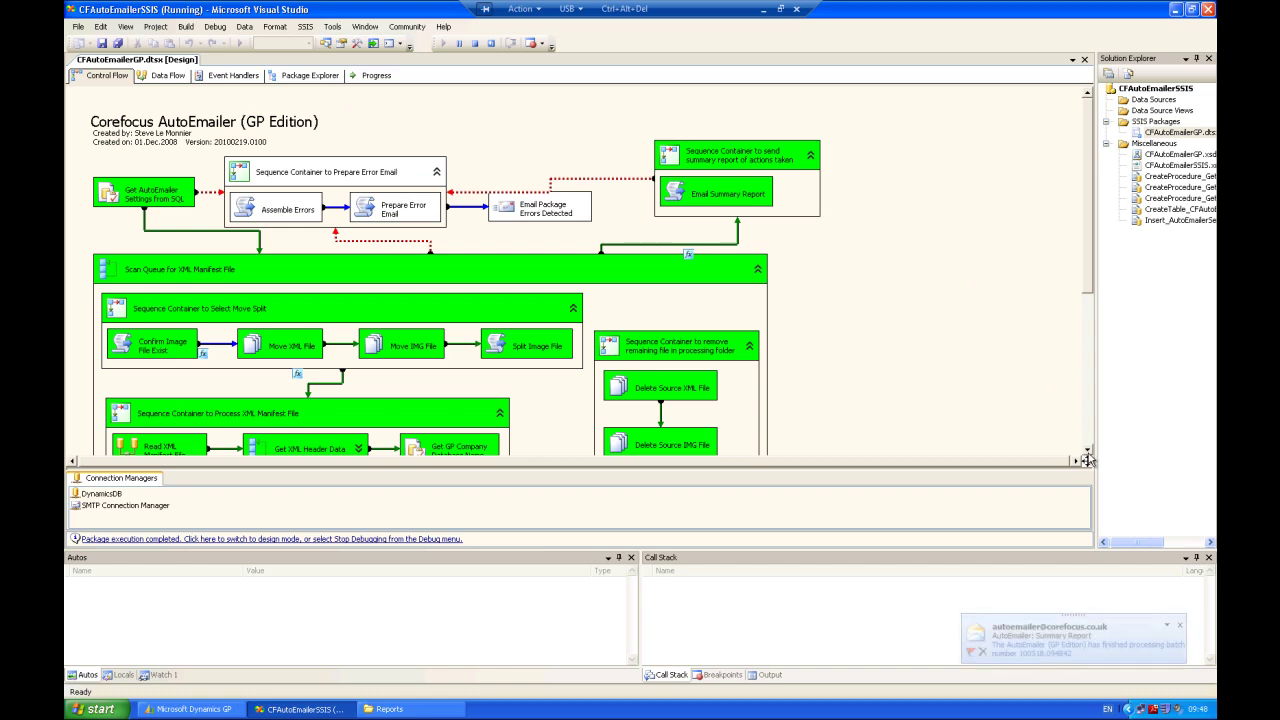
{"action": "scroll", "coordinate": [1087, 458], "scroll_direction": "down", "scroll_amount": 2}
{"action": "scroll", "coordinate": [1087, 458], "scroll_direction": "down", "scroll_amount": 4}
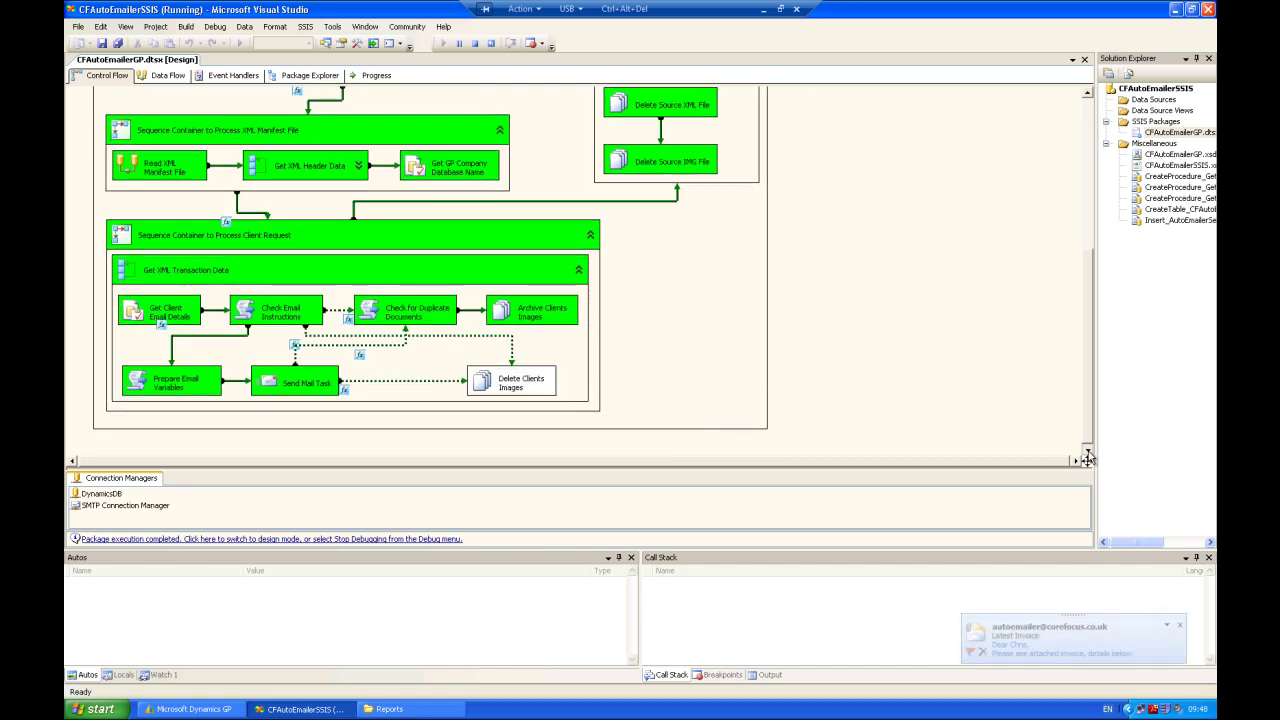
{"action": "left_click", "coordinate": [472, 44]}
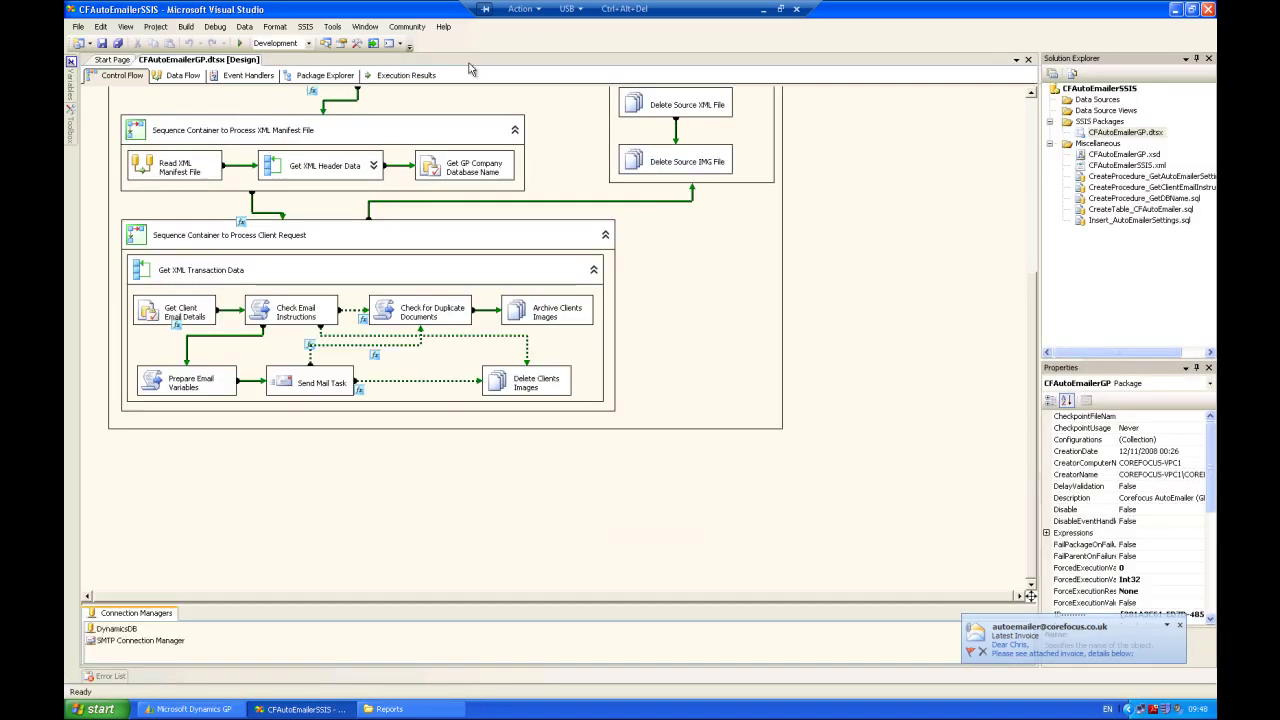
Step: Check the Queue folder is empty and Archive holds STDINV2261.pdf and STDINV2262.pdf, then return to the local desktop
{"action": "left_click", "coordinate": [428, 713]}
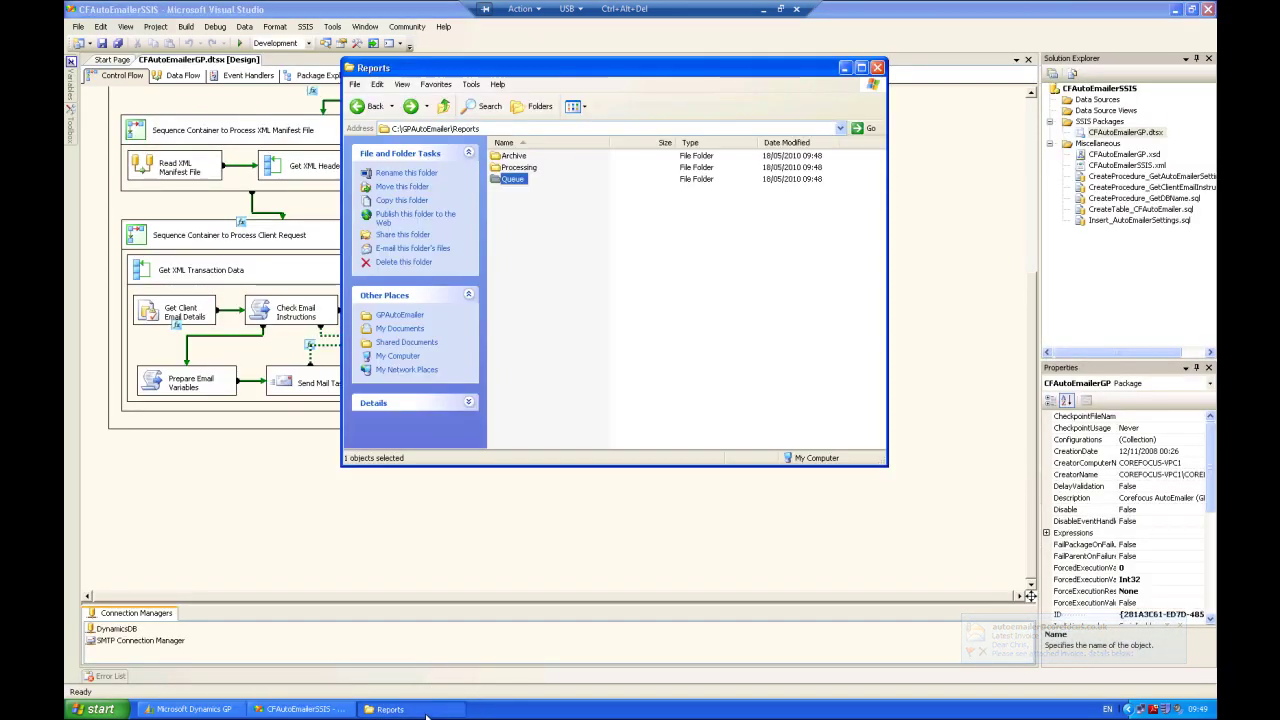
{"action": "double_click", "coordinate": [520, 181]}
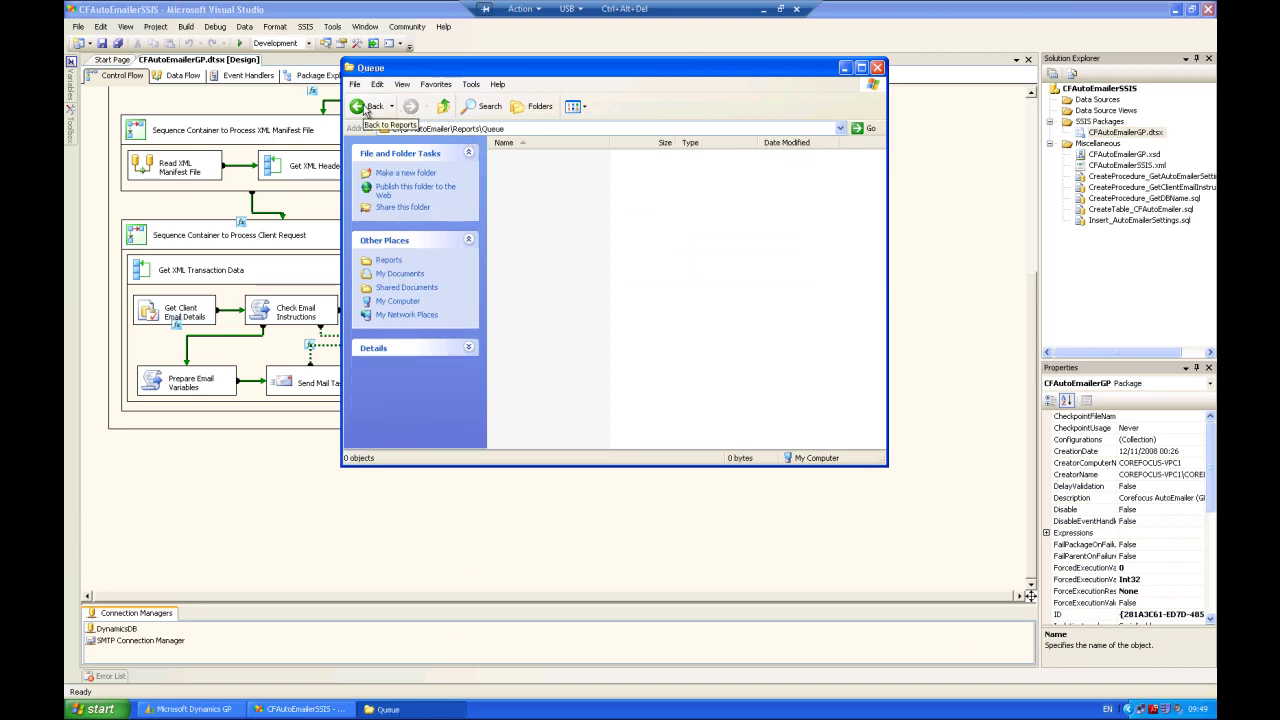
{"action": "left_click", "coordinate": [443, 106]}
{"action": "left_click", "coordinate": [514, 158]}
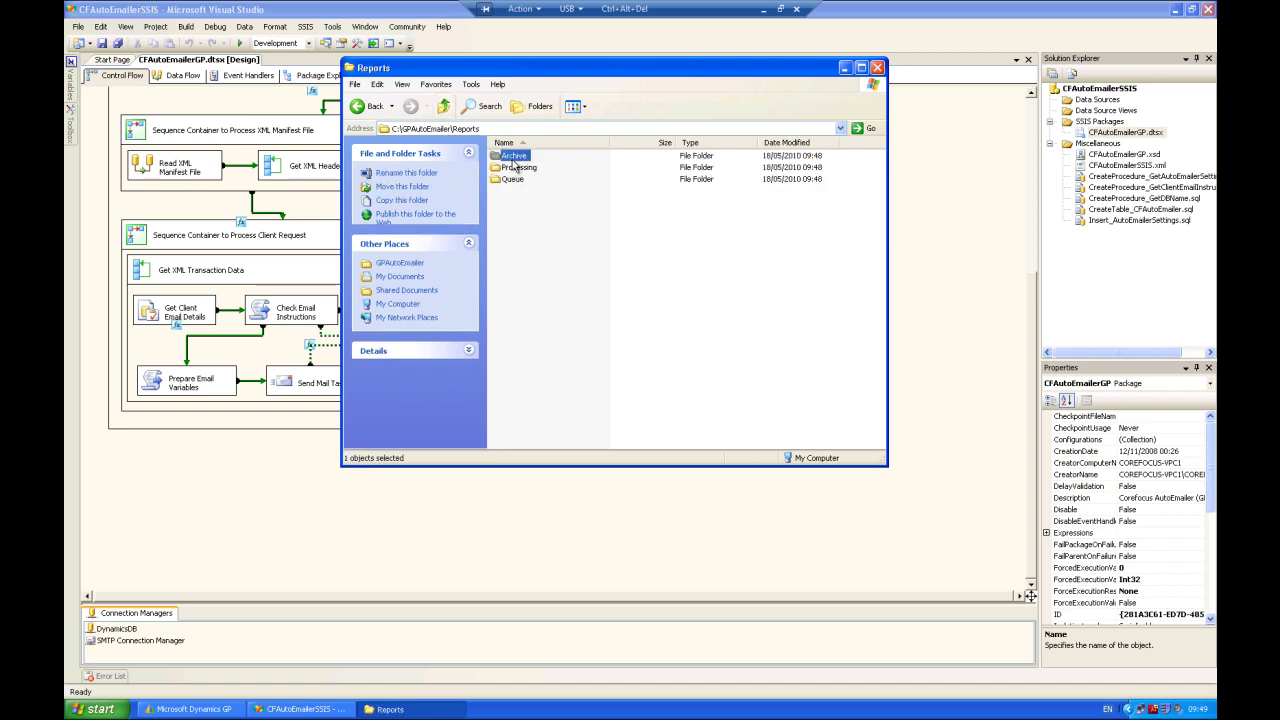
{"action": "double_click", "coordinate": [513, 160]}
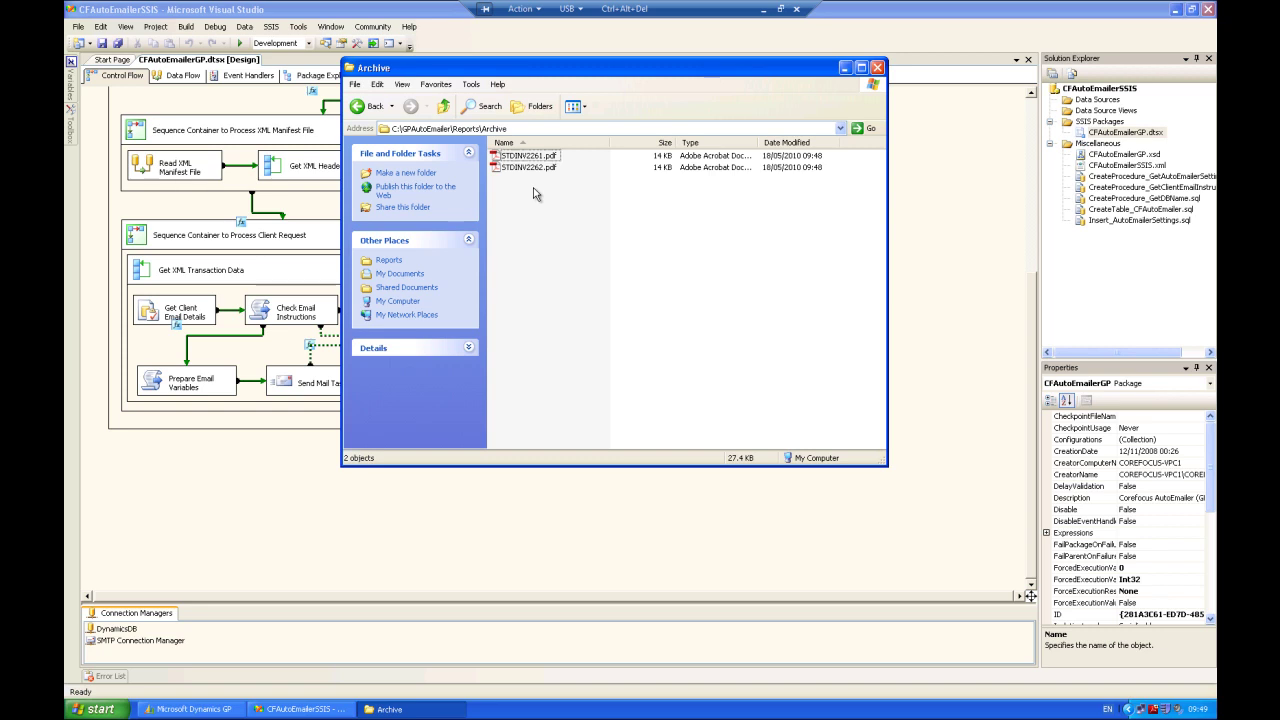
{"action": "key", "text": "super+d"}
{"action": "left_click", "coordinate": [763, 9]}
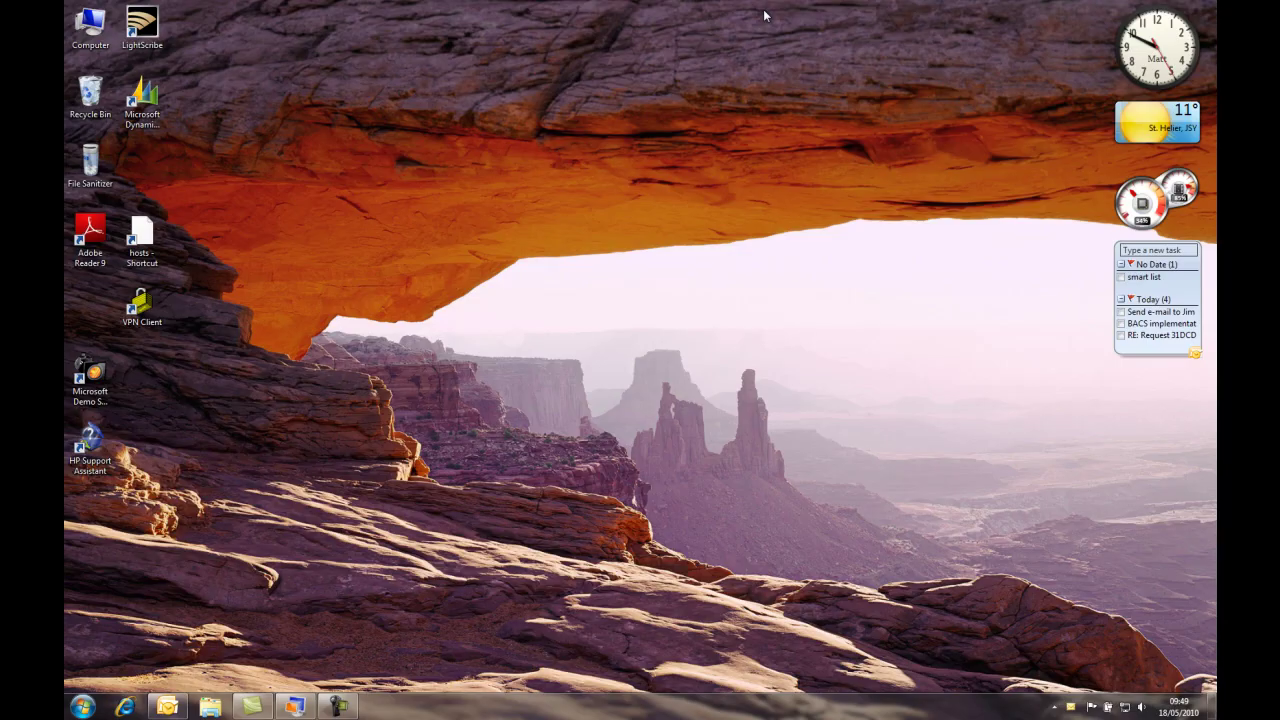
Step: Open the Latest Invoice email and its STDINV2261.pdf attachment showing the 34,240.00 invoice total
{"action": "left_click", "coordinate": [168, 707]}
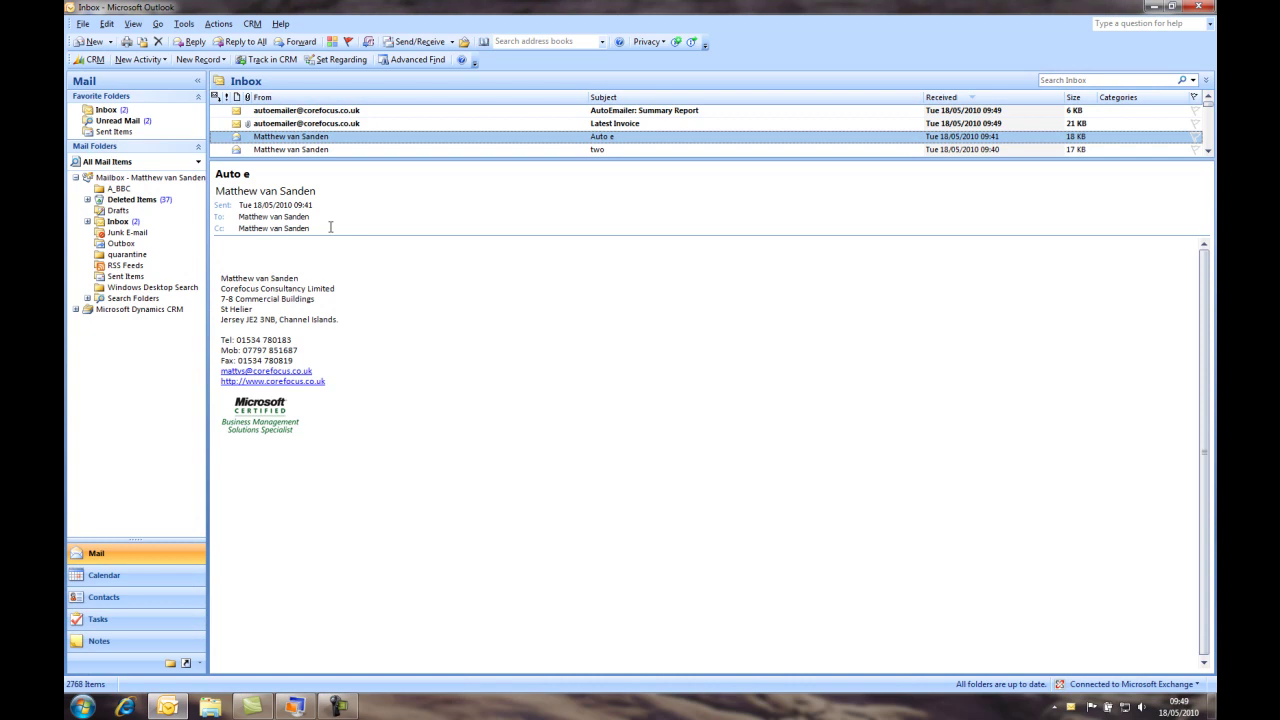
{"action": "left_click", "coordinate": [363, 125]}
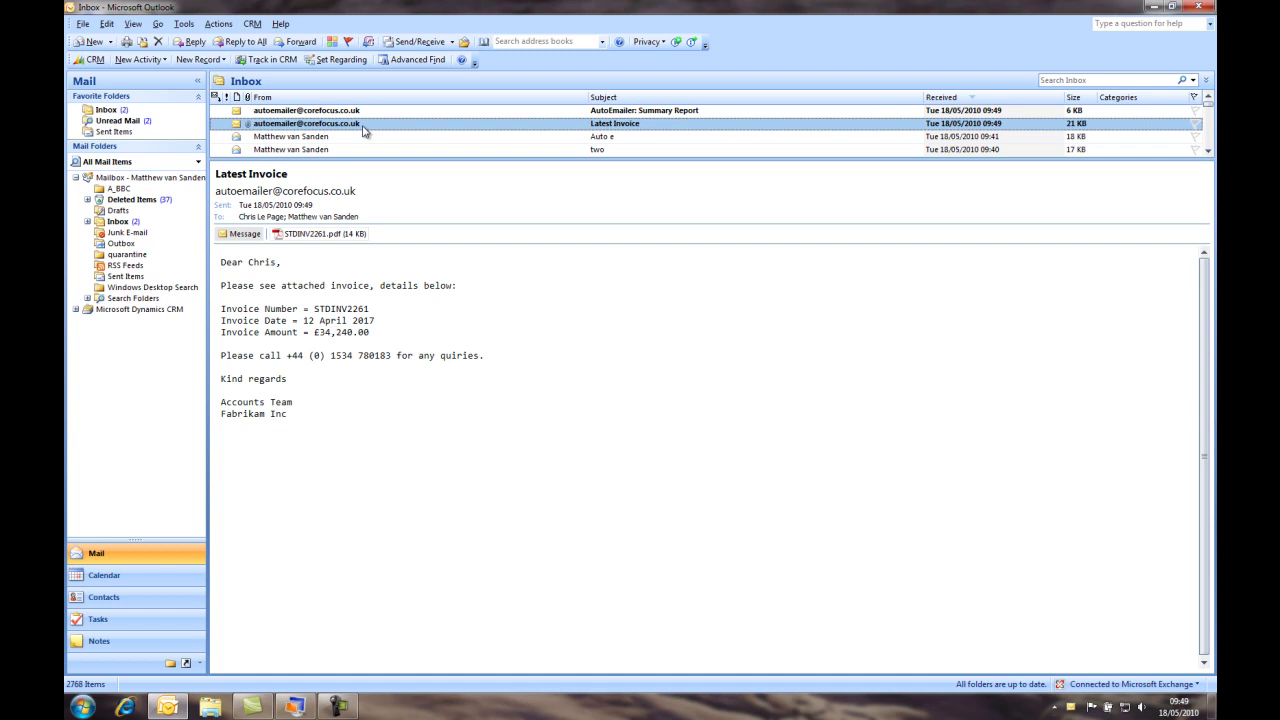
{"action": "left_click", "coordinate": [336, 235]}
{"action": "double_click", "coordinate": [336, 235]}
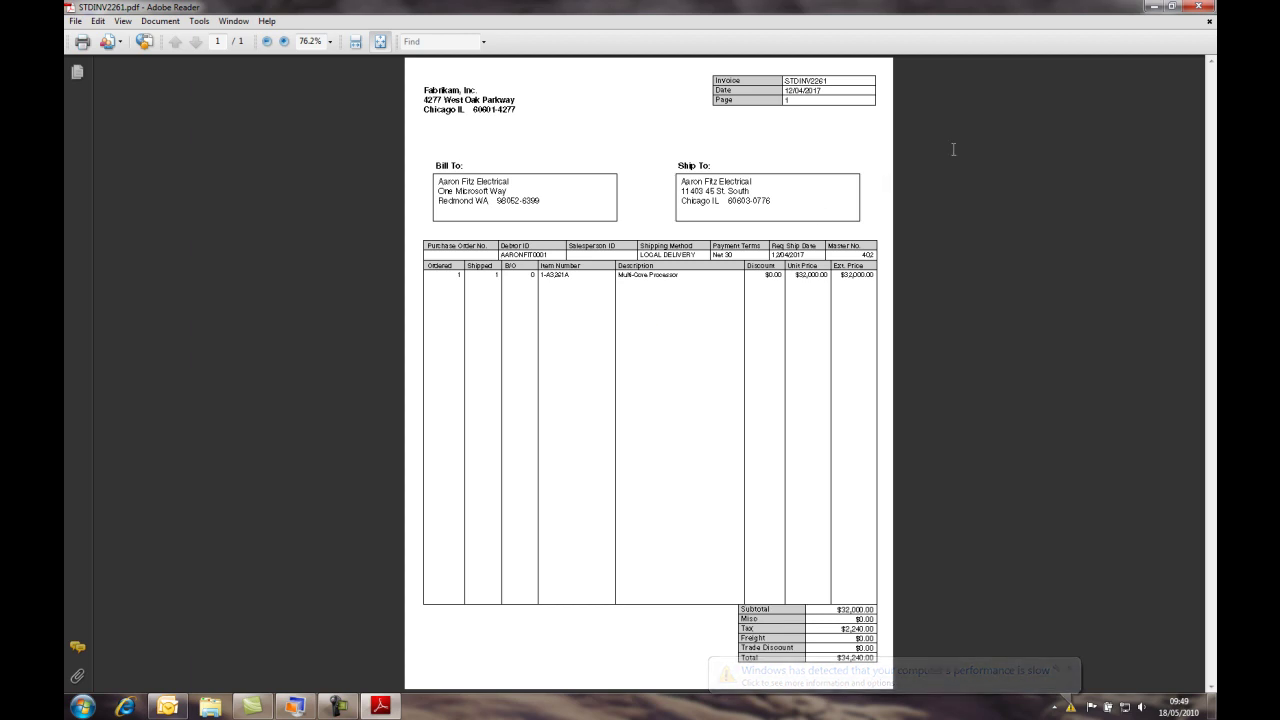
{"action": "left_click", "coordinate": [1198, 8]}
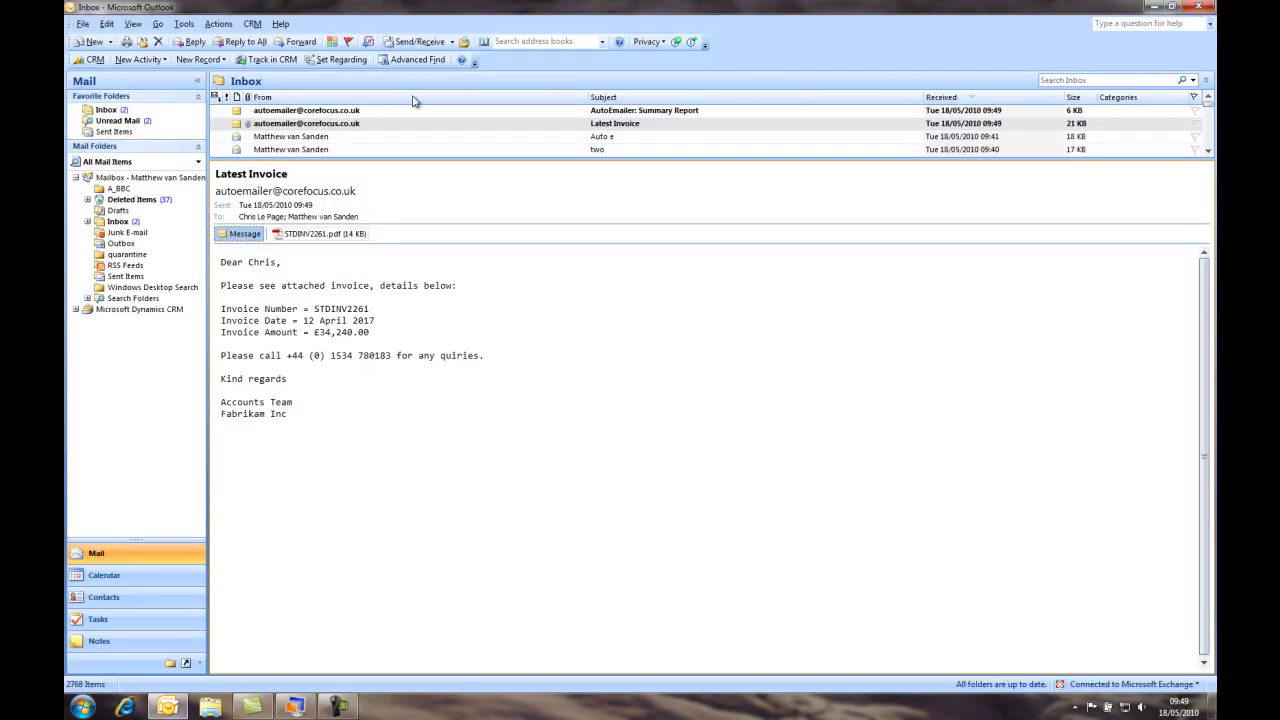
Step: Read the AutoEmailer Summary Report confirming STDINV2261 (34,240.00) and STDINV2262 (13,910.00) processed successfully
{"action": "left_click", "coordinate": [310, 111]}
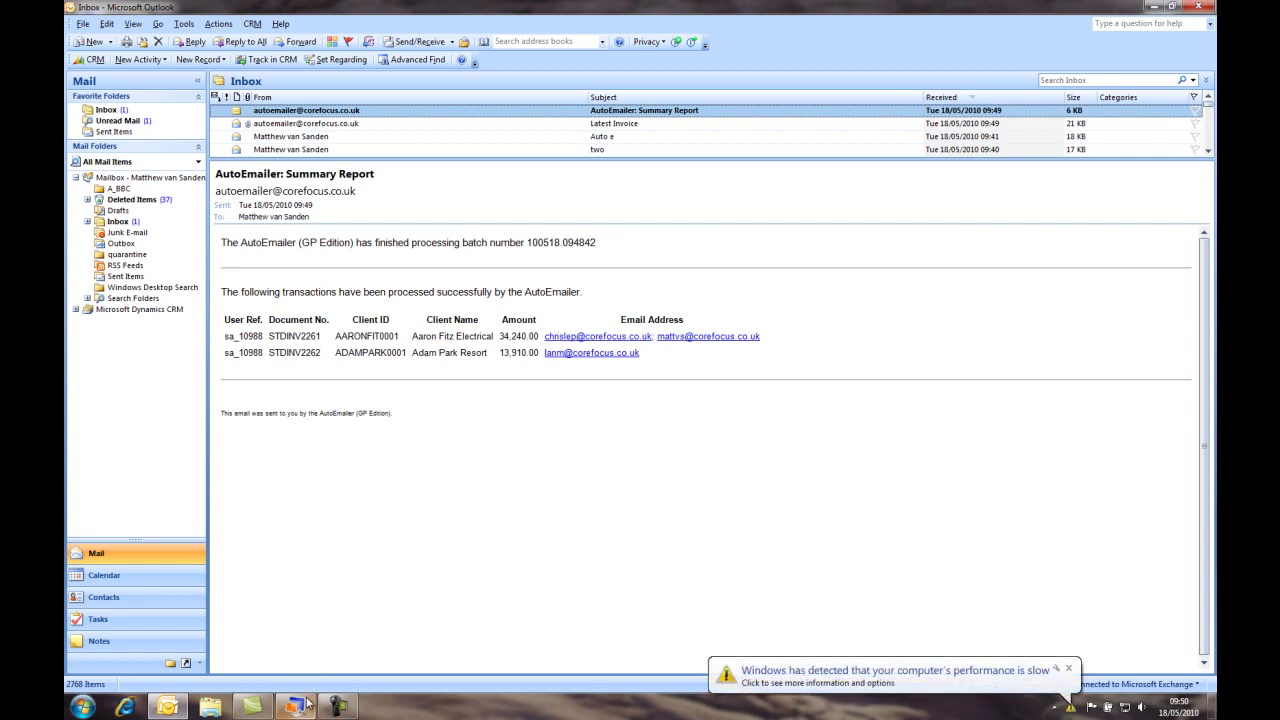
{"action": "mouse_move", "coordinate": [306, 706]}
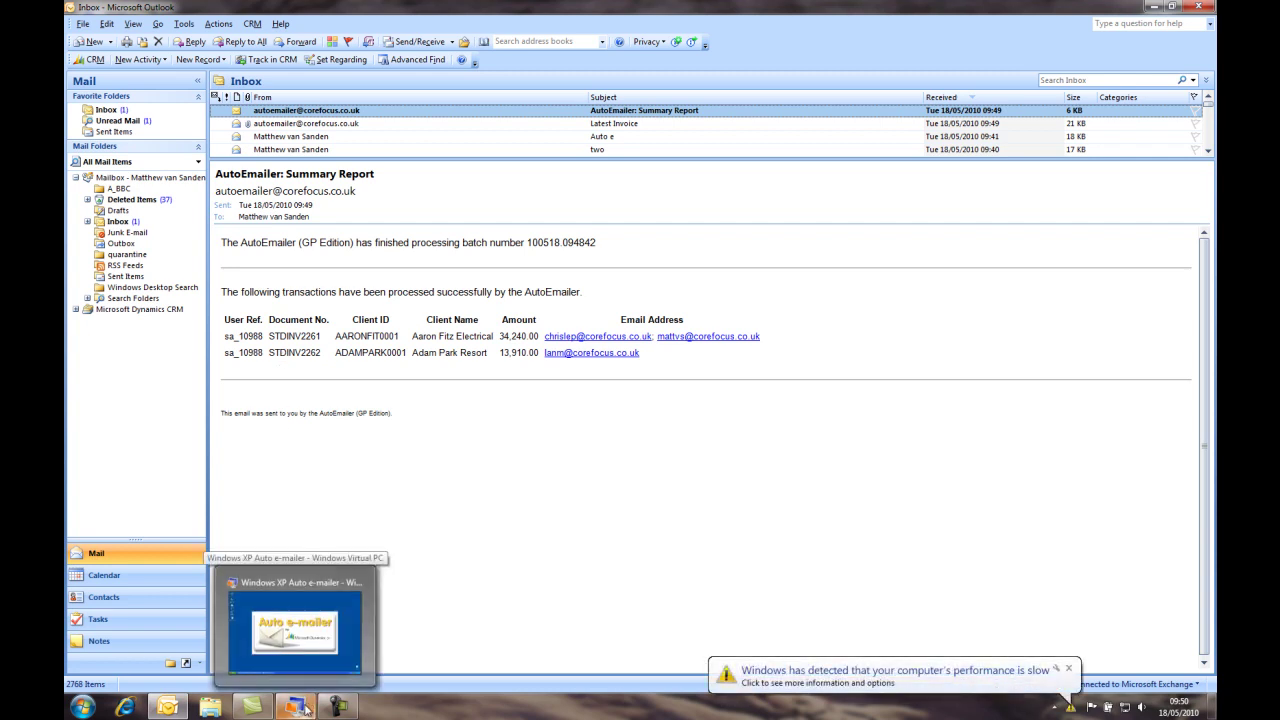
{"action": "left_click", "coordinate": [306, 708]}
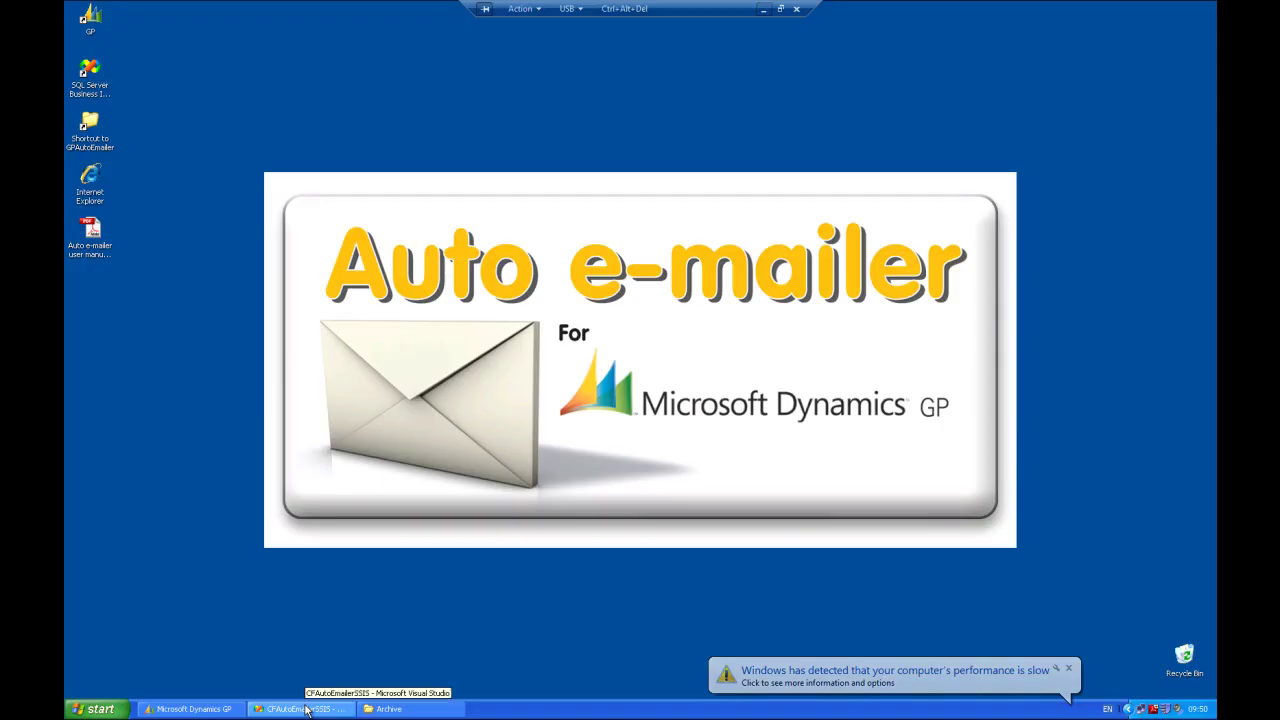